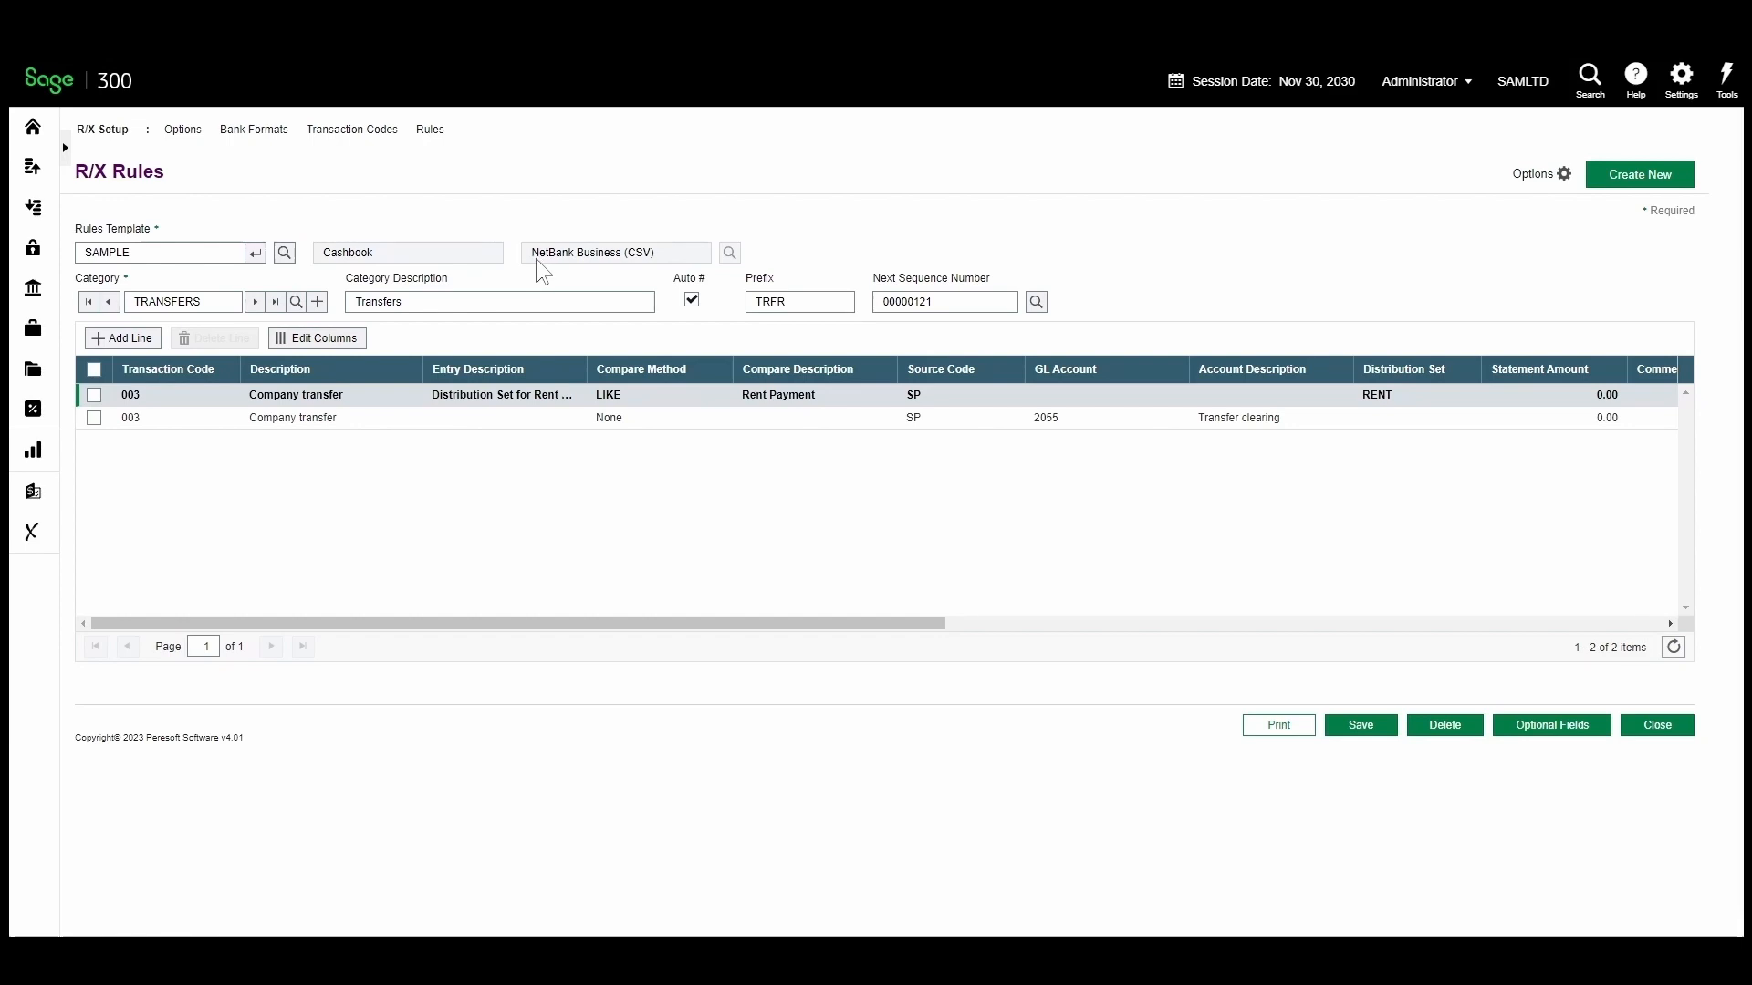
Step: Load the AP category of the SAMPLE rules template
{"action": "double_click", "coordinate": [201, 303]}
{"action": "type", "text": "AP"}
{"action": "left_click", "coordinate": [197, 324]}
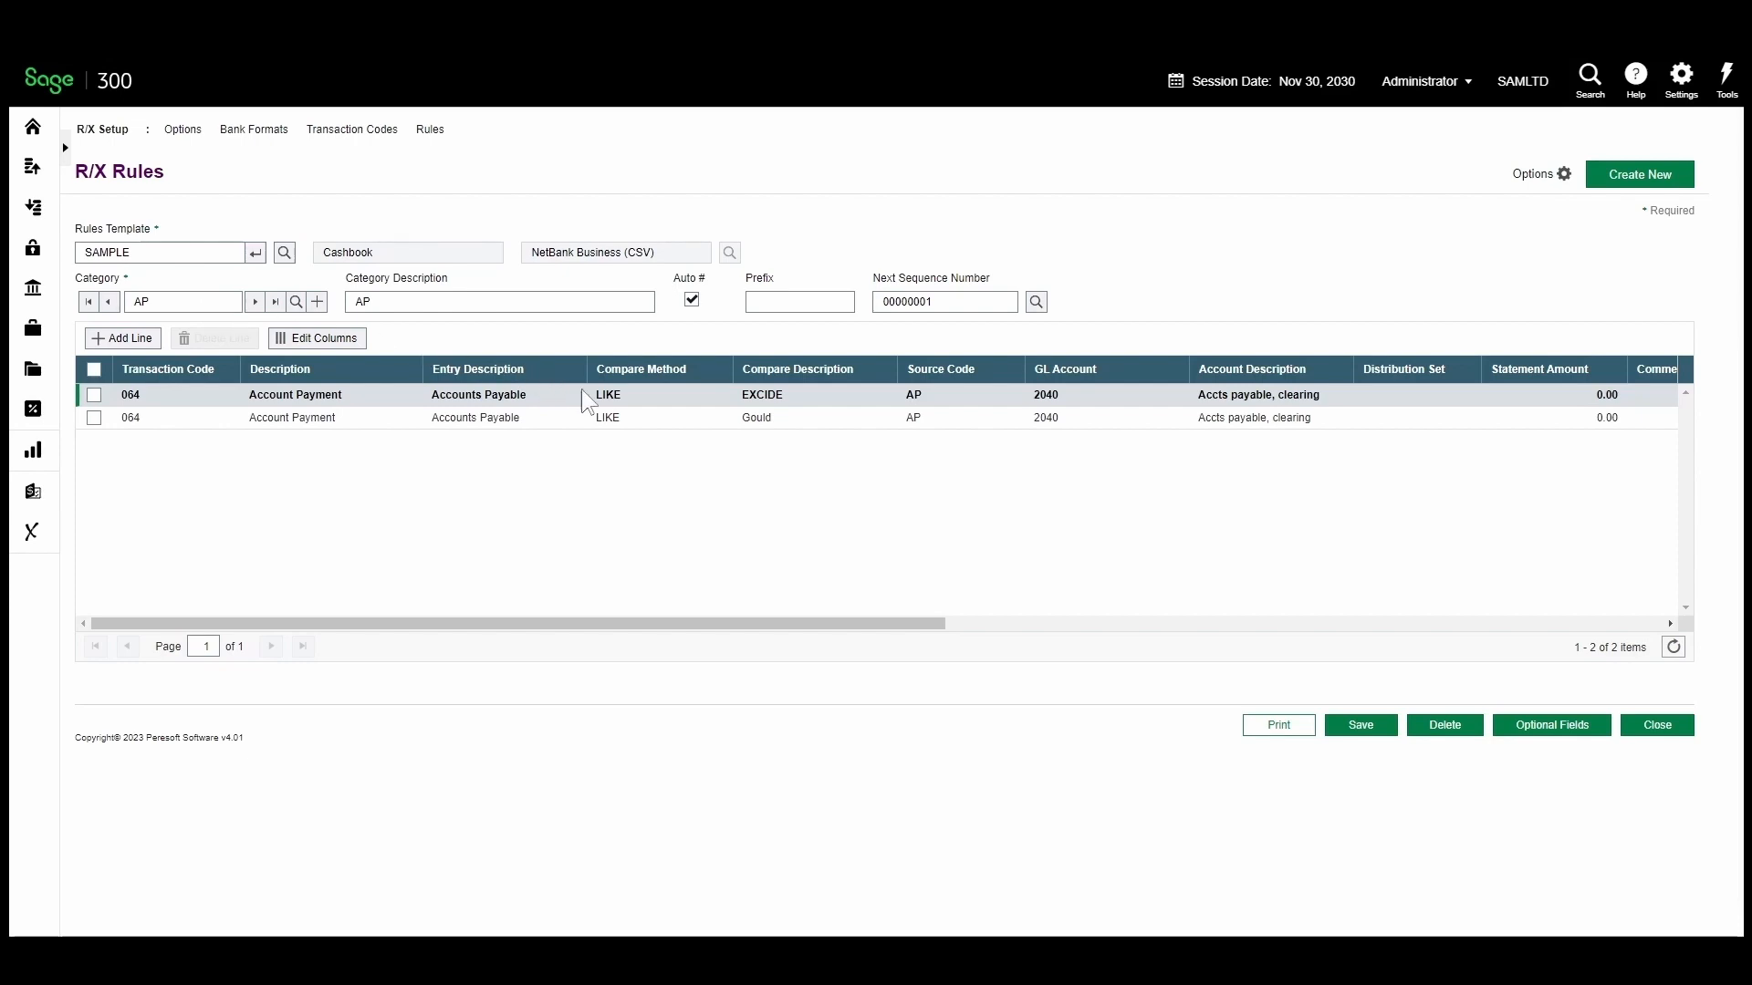
Step: Review the compare method options for the EXCIDE line and save the AP rules
{"action": "left_click", "coordinate": [604, 394]}
{"action": "left_click", "coordinate": [616, 394]}
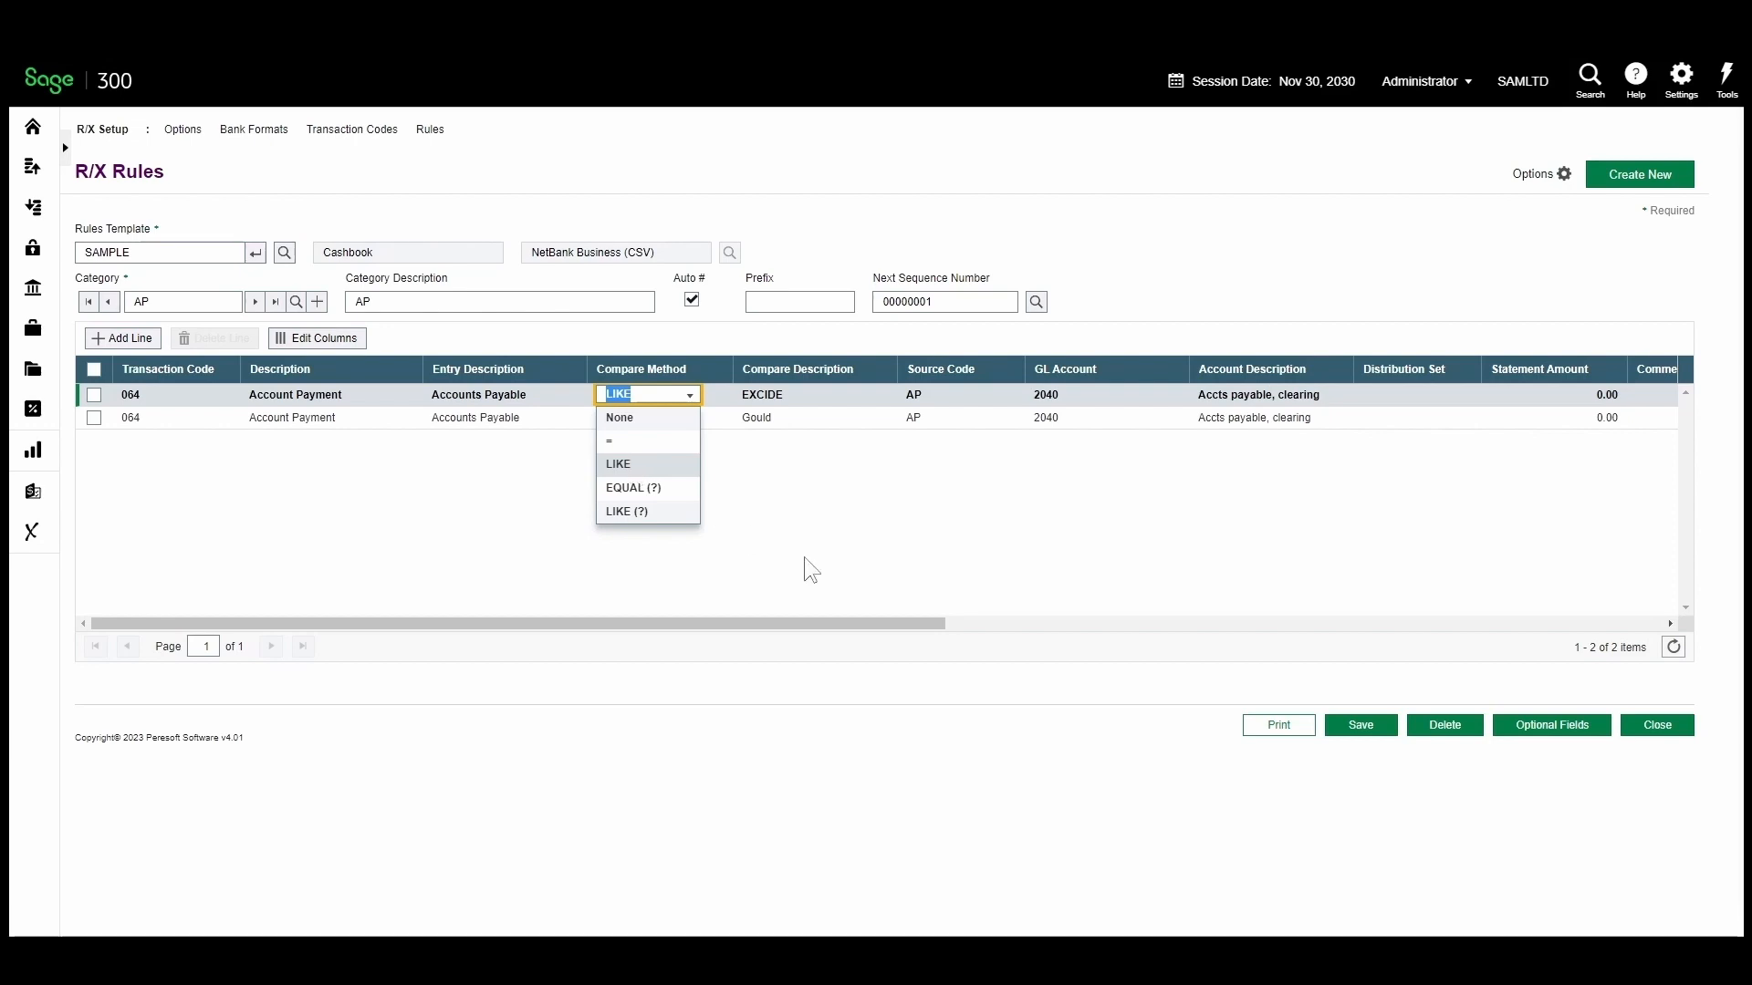
{"action": "left_click", "coordinate": [1343, 728]}
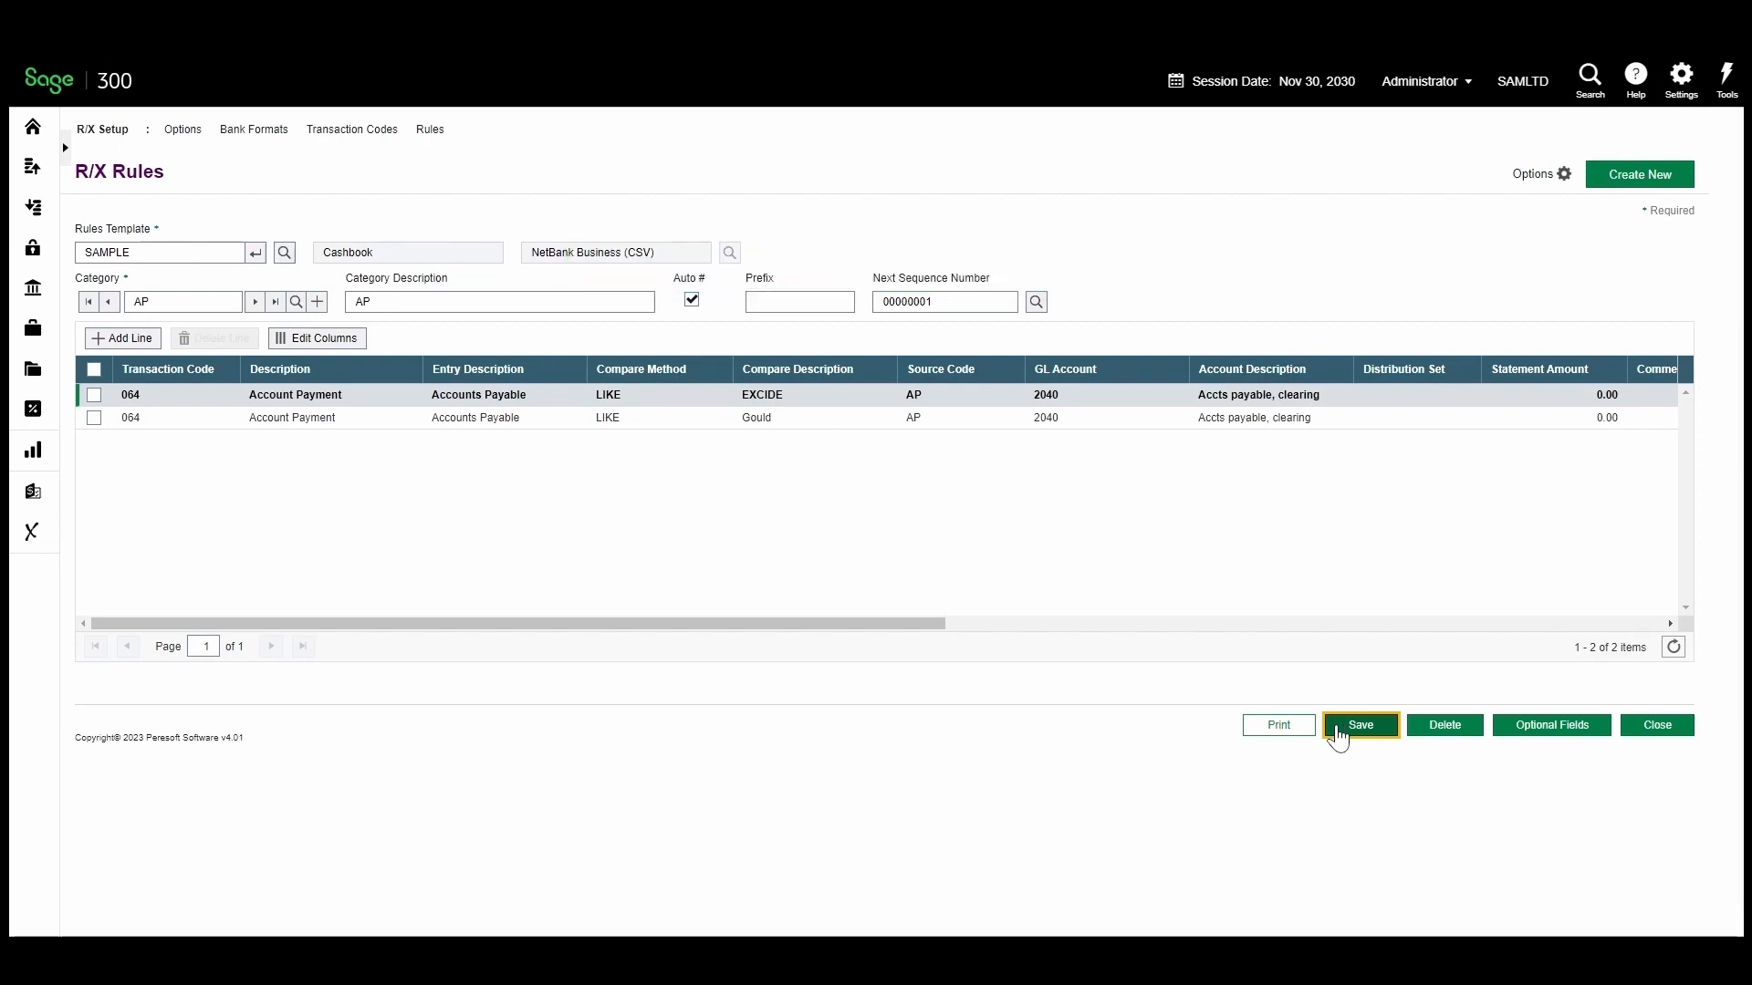
Step: Open the RecXpress import for bank SEATAC and import the statement file RecXpressSampleImport.csv with the SAMPLE rules template
{"action": "left_click", "coordinate": [31, 532]}
{"action": "left_click", "coordinate": [333, 142]}
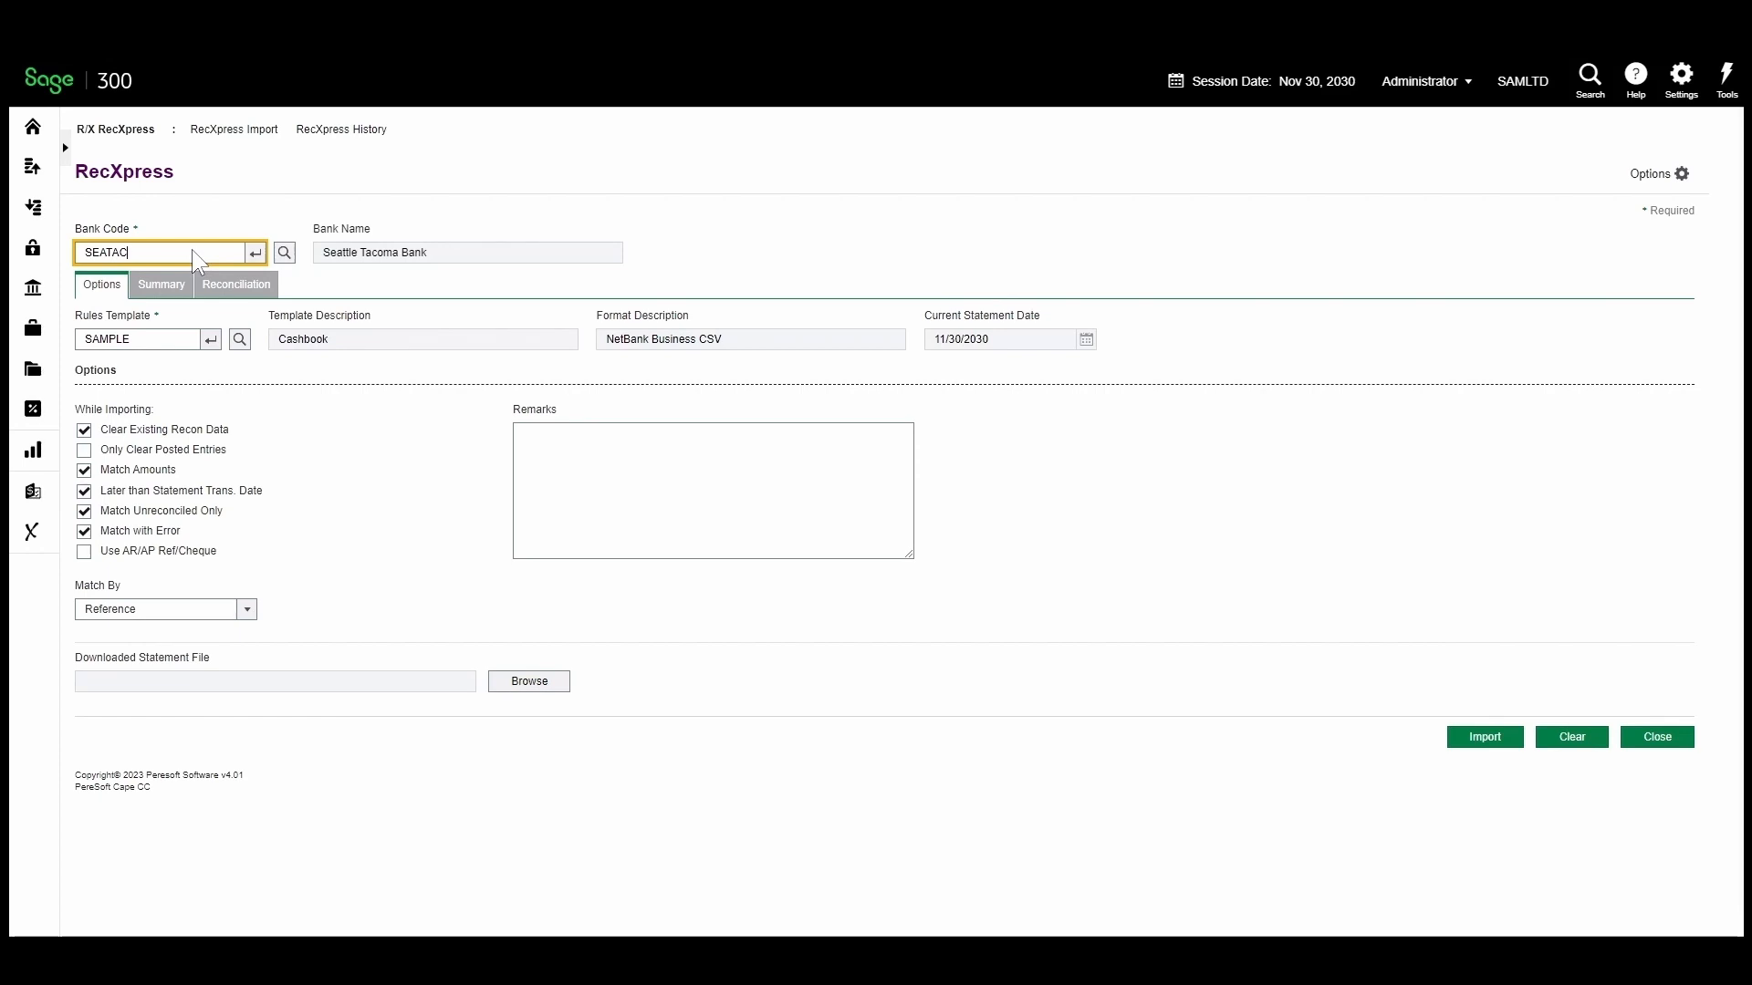
{"action": "left_click", "coordinate": [499, 680]}
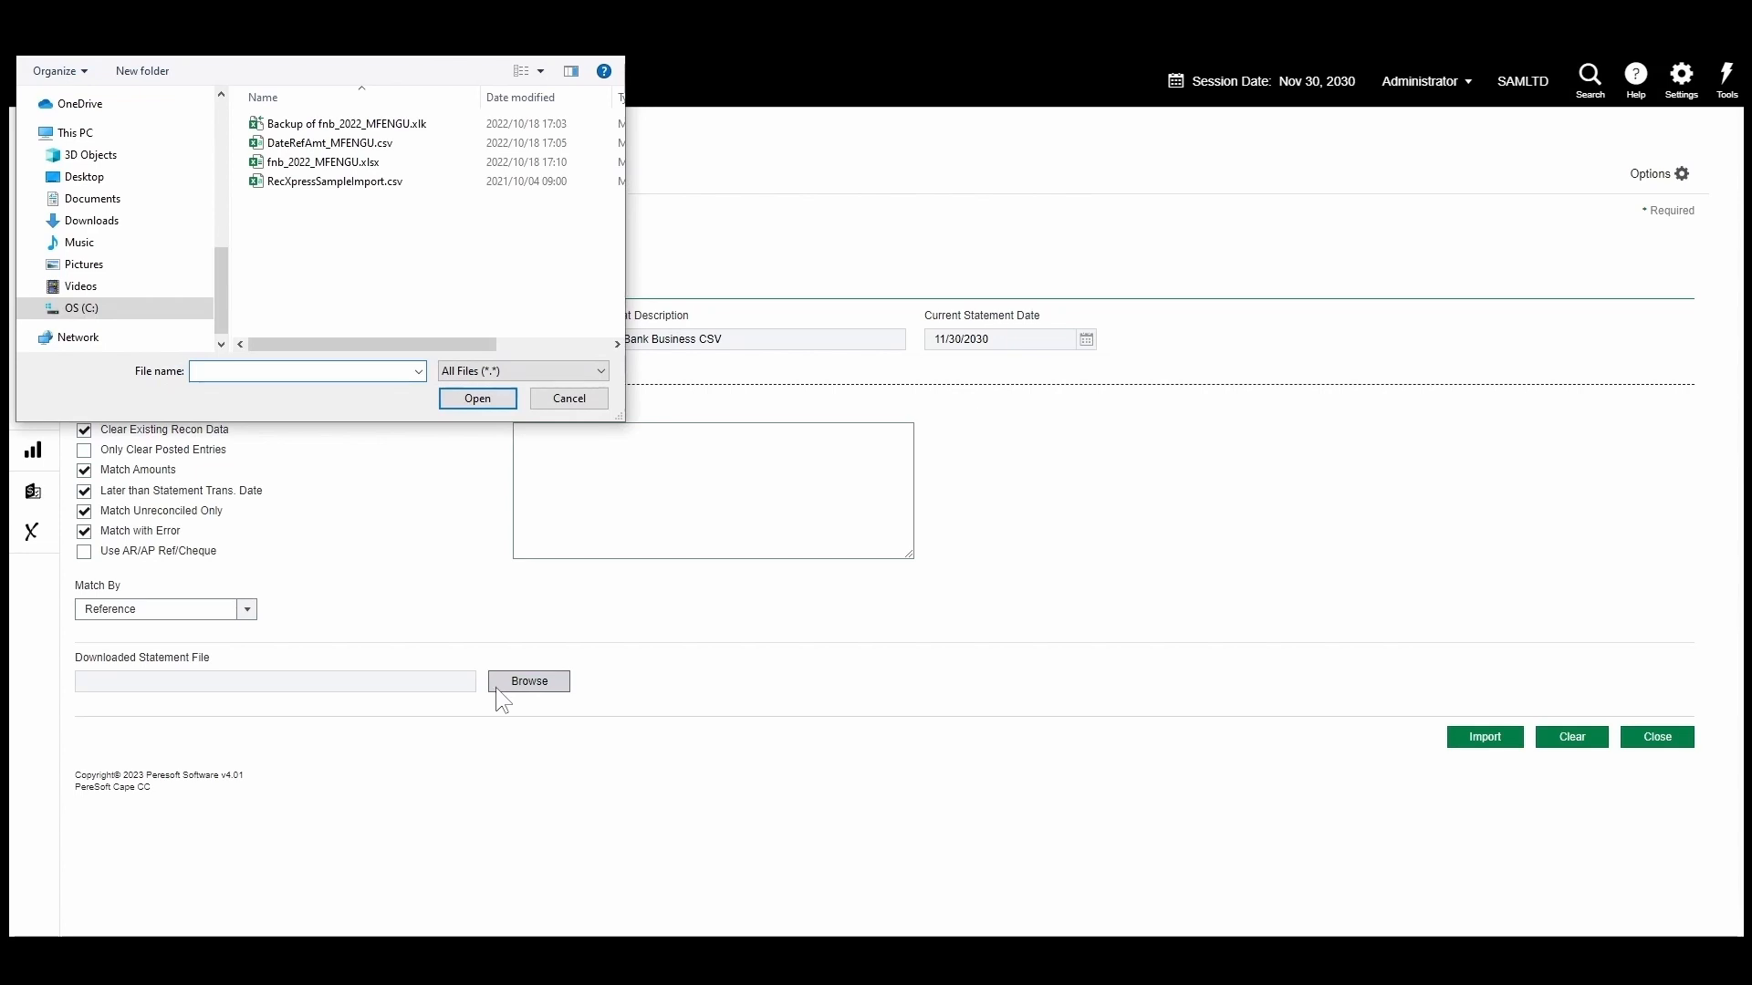
{"action": "left_click", "coordinate": [380, 183]}
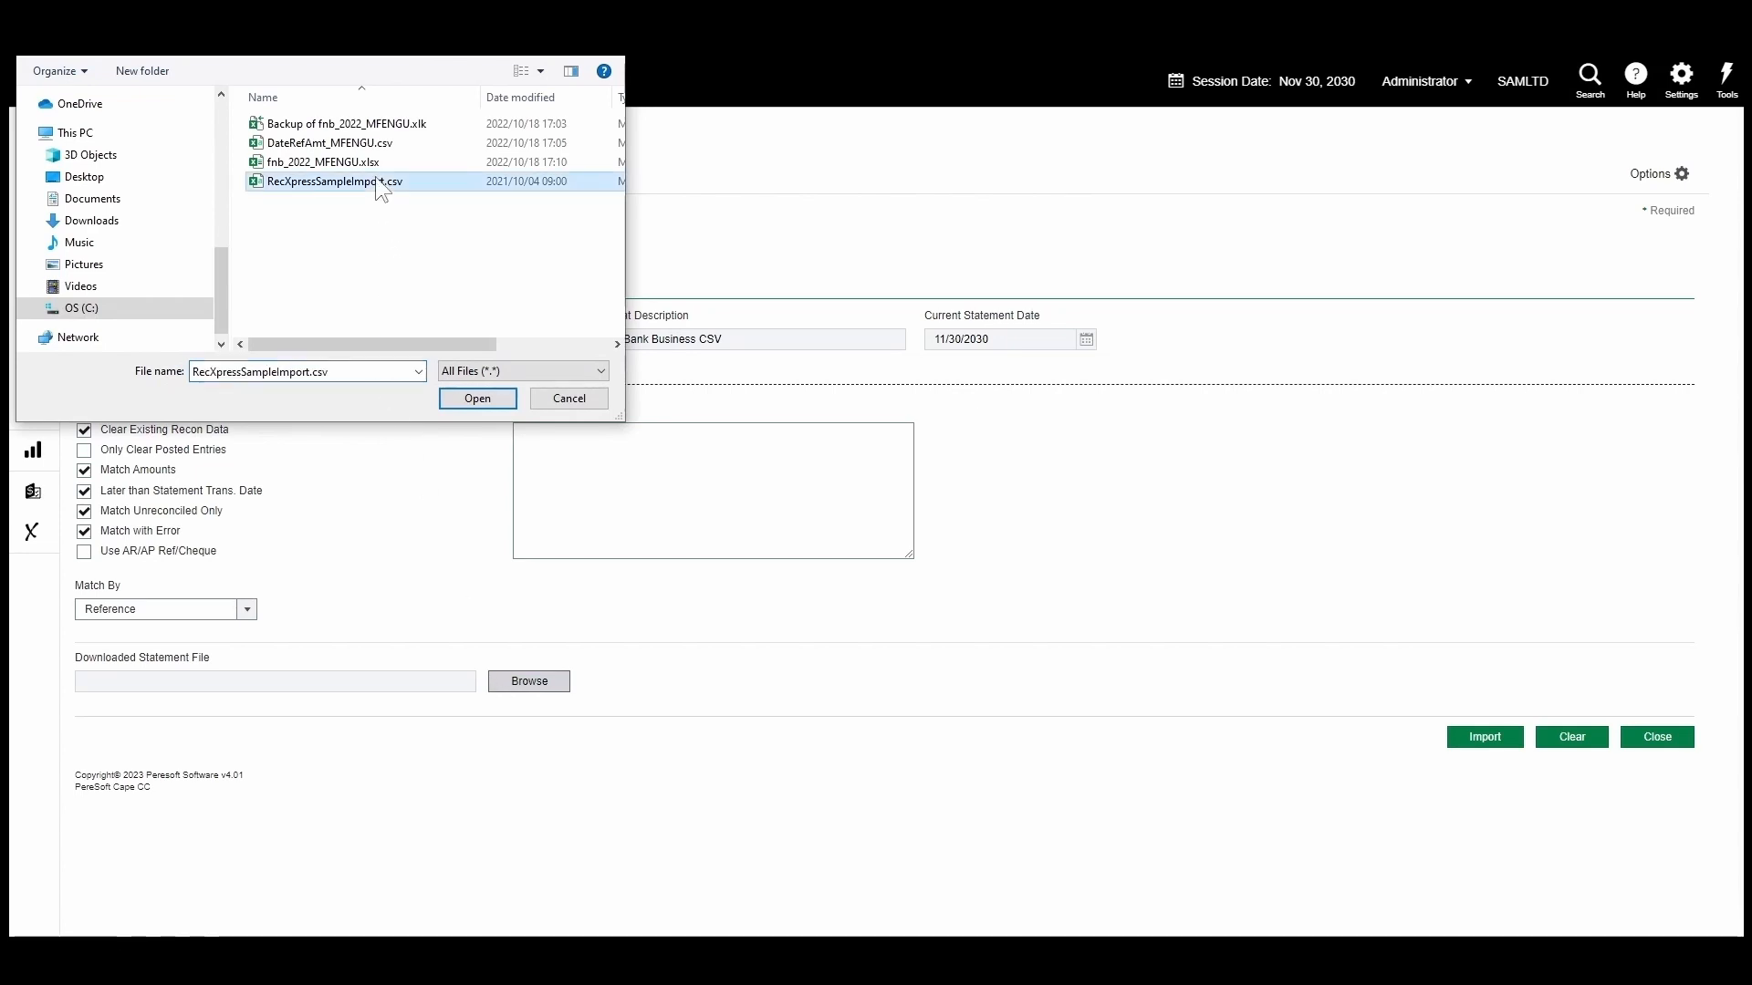
{"action": "left_click", "coordinate": [476, 402]}
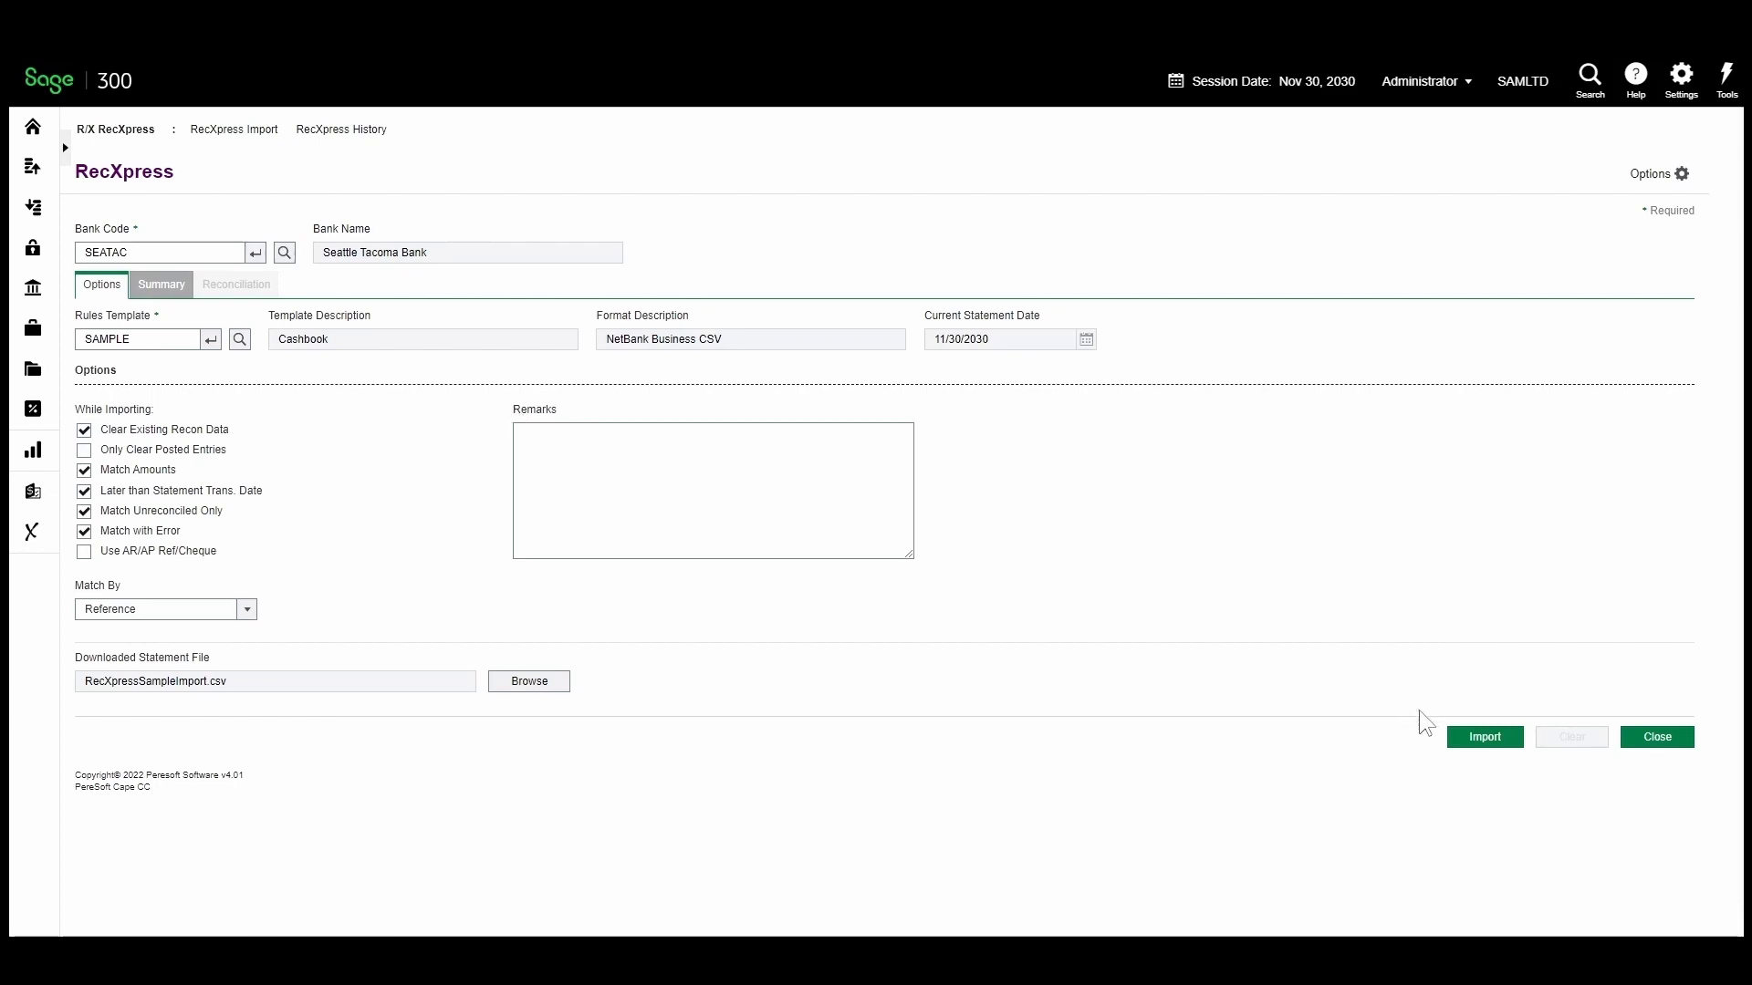
{"action": "left_click", "coordinate": [1452, 743]}
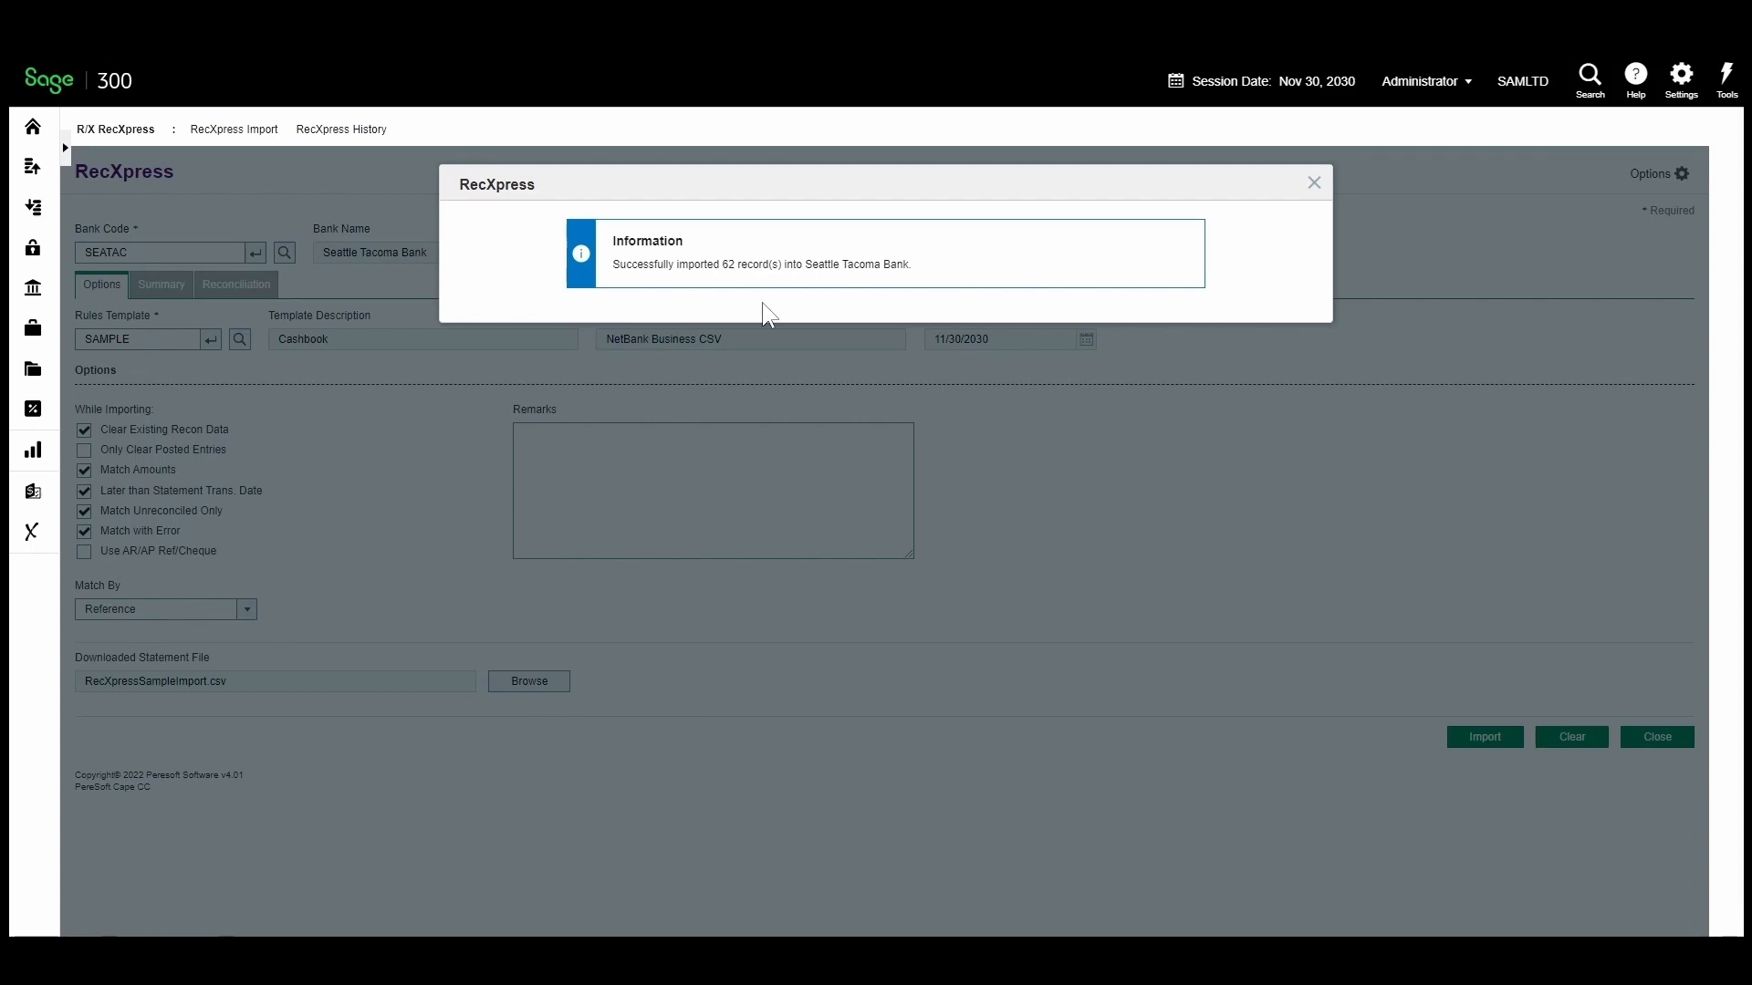
{"action": "left_click", "coordinate": [1312, 181]}
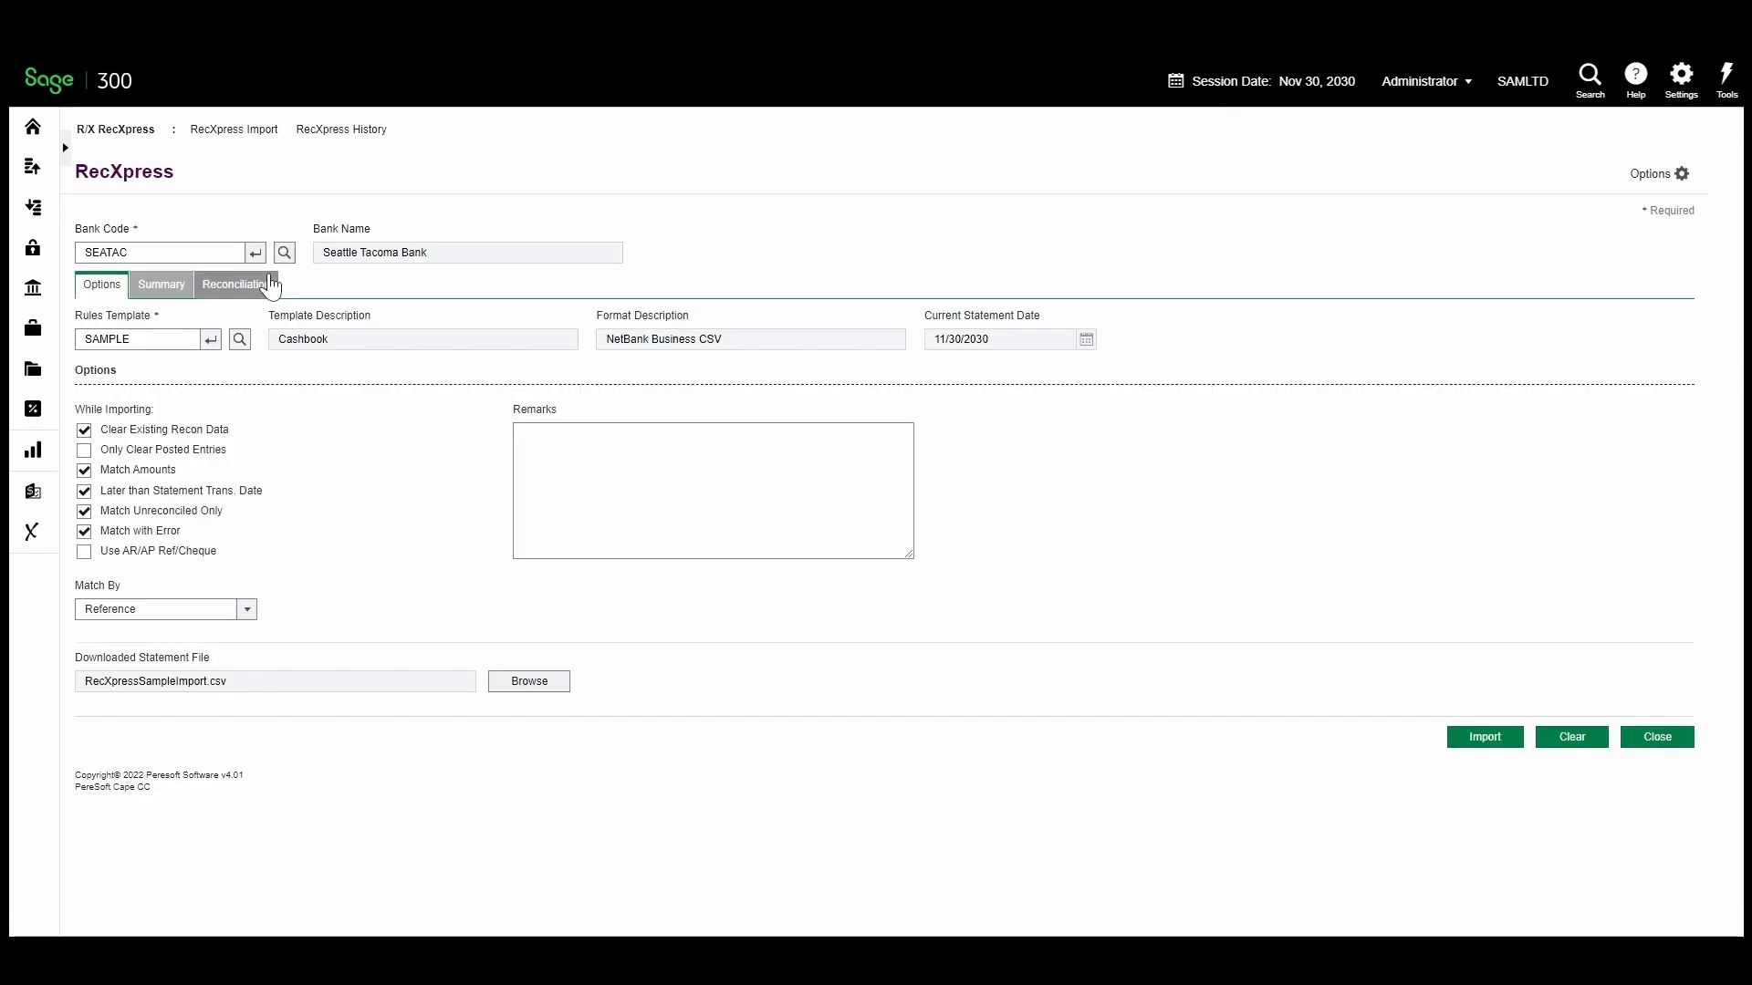
Step: Open the SEATAC reconciliation and look over its bank statement and cashbook transactions
{"action": "left_click", "coordinate": [270, 281]}
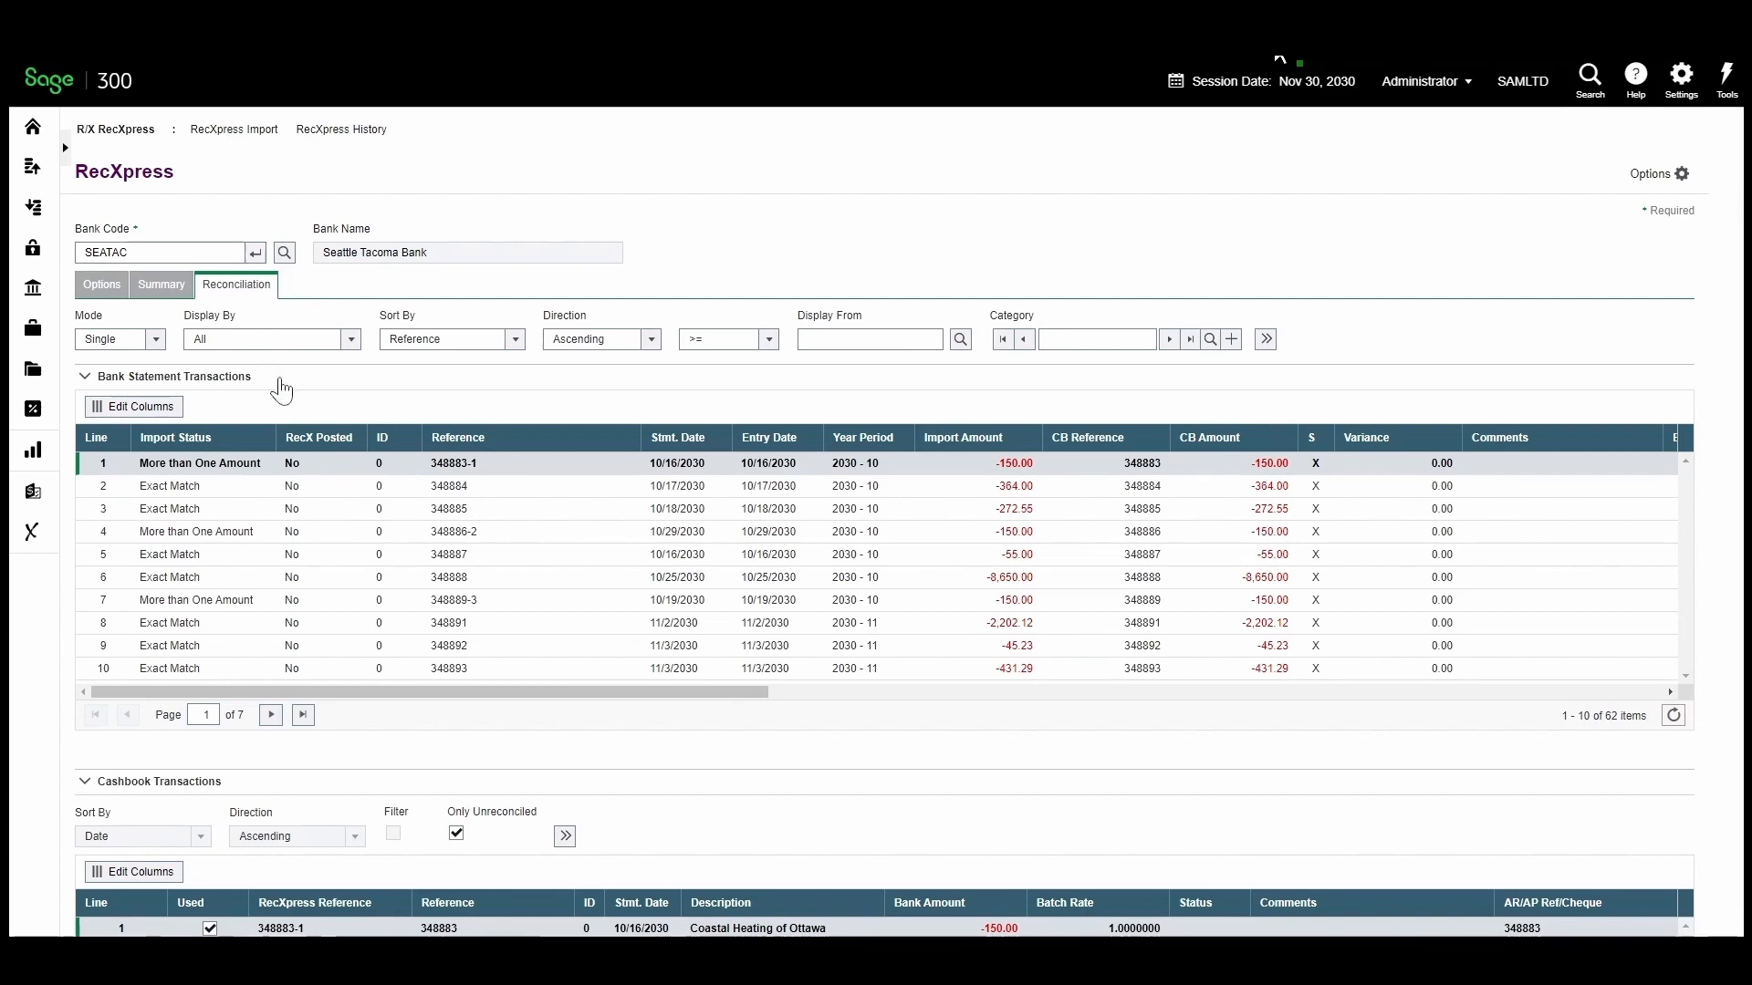
{"action": "scroll", "coordinate": [282, 391], "scroll_direction": "down", "scroll_amount": 2}
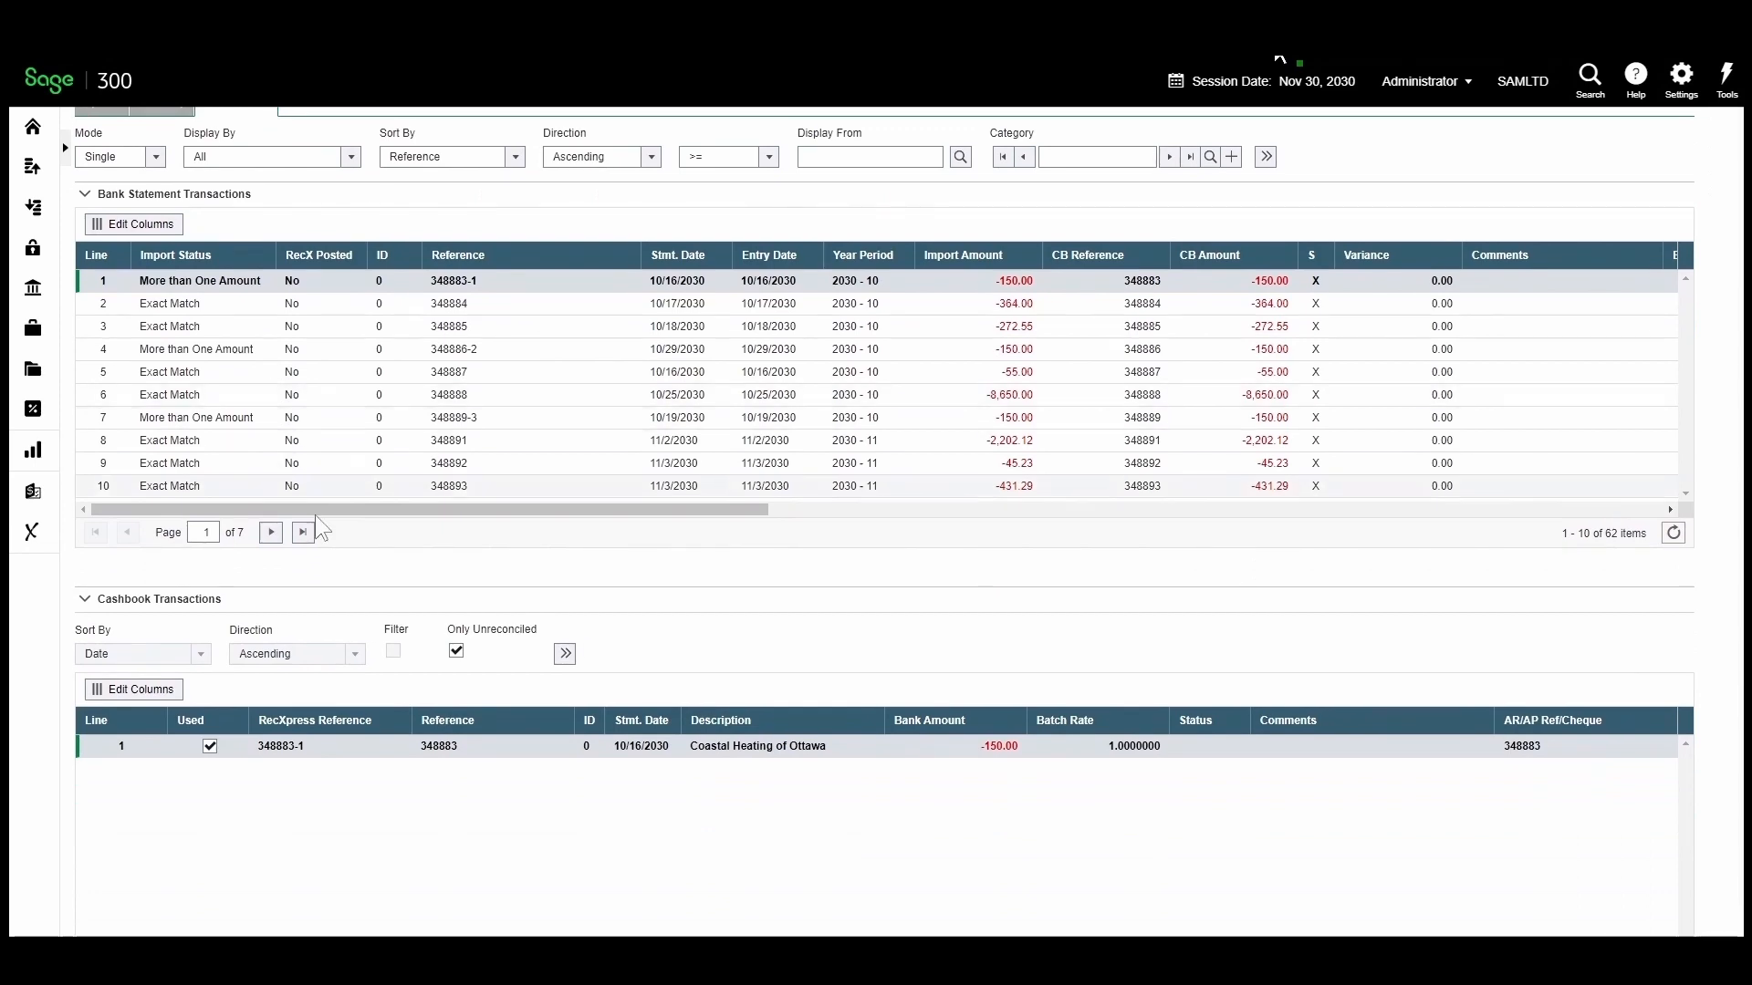
{"action": "scroll", "coordinate": [316, 604], "scroll_direction": "up", "scroll_amount": 2}
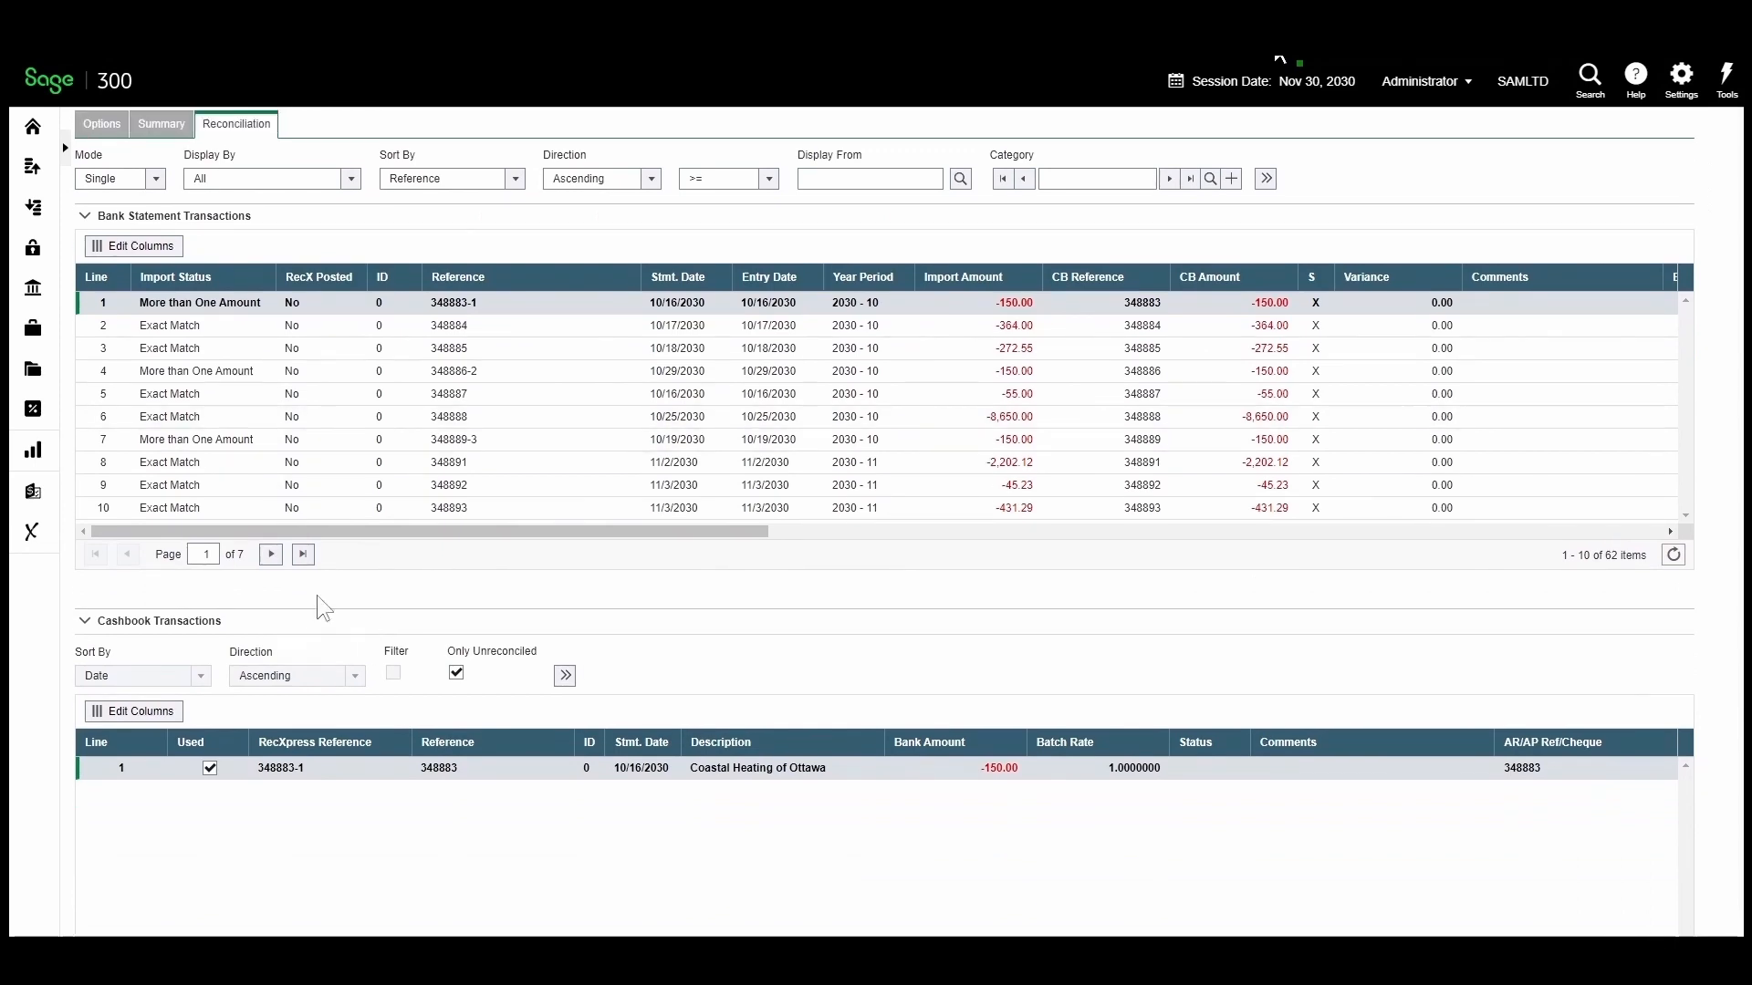
Step: Display only the Correctly Matched bank statement transactions and check the cashbook entry matched to reference 348885
{"action": "left_click", "coordinate": [352, 339]}
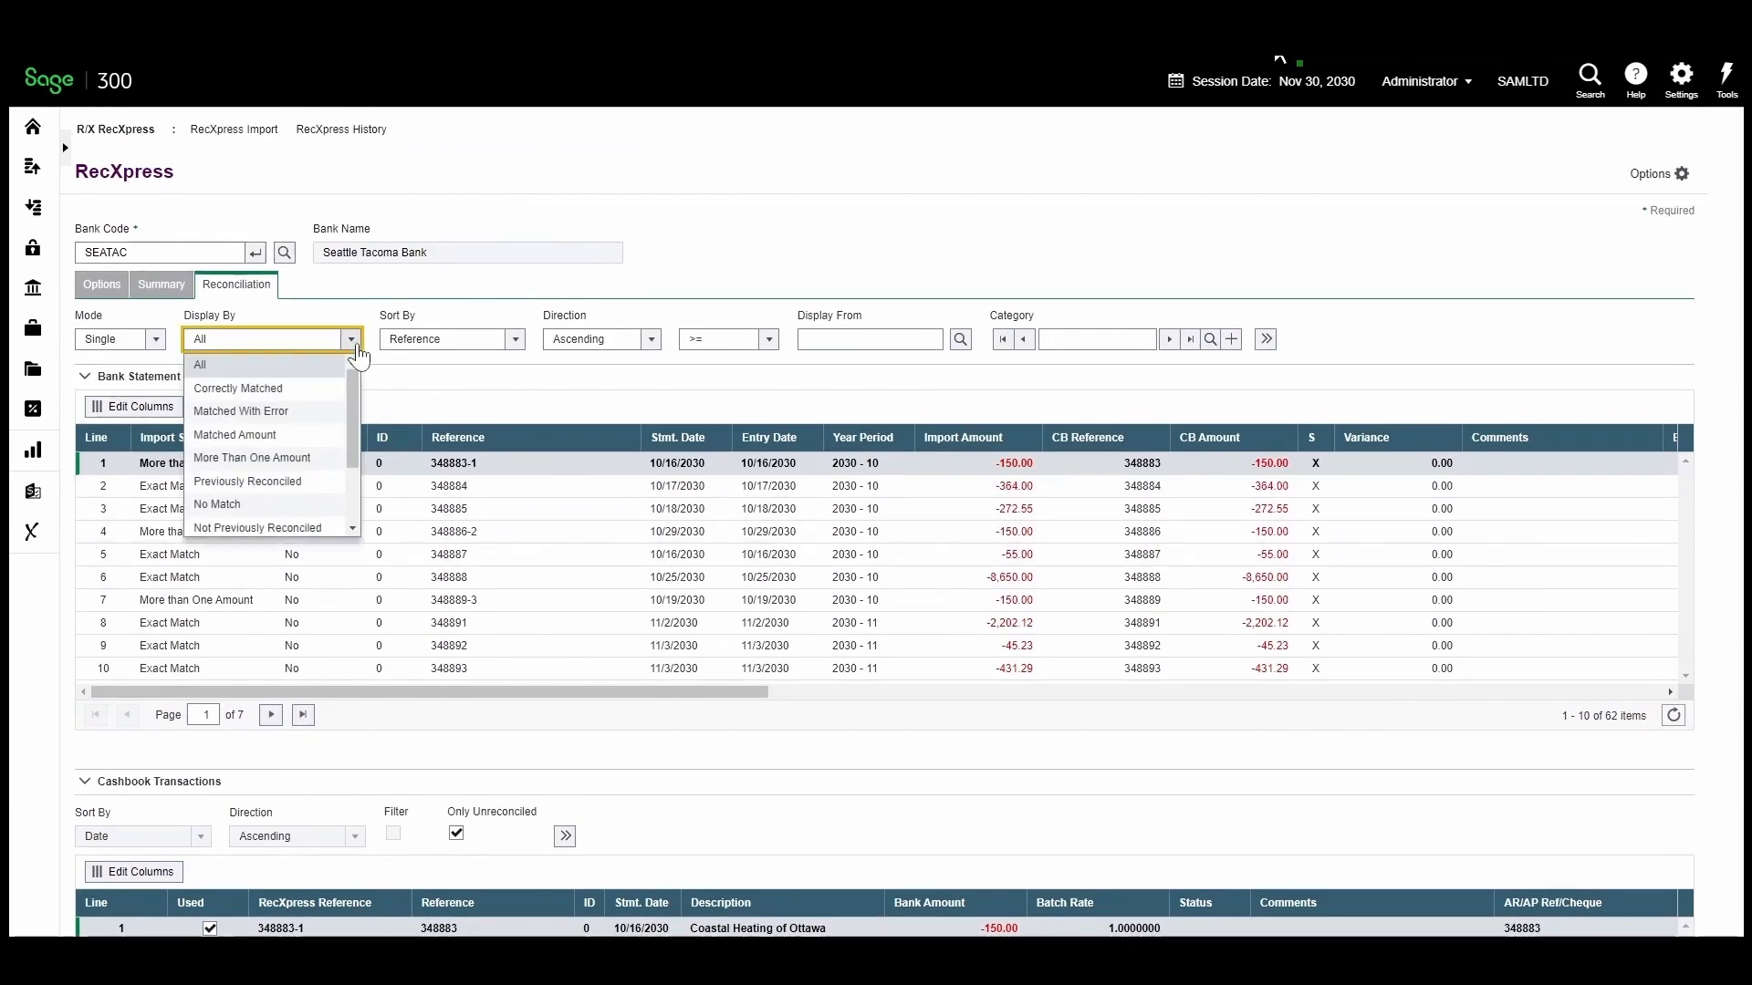
{"action": "left_click", "coordinate": [343, 387]}
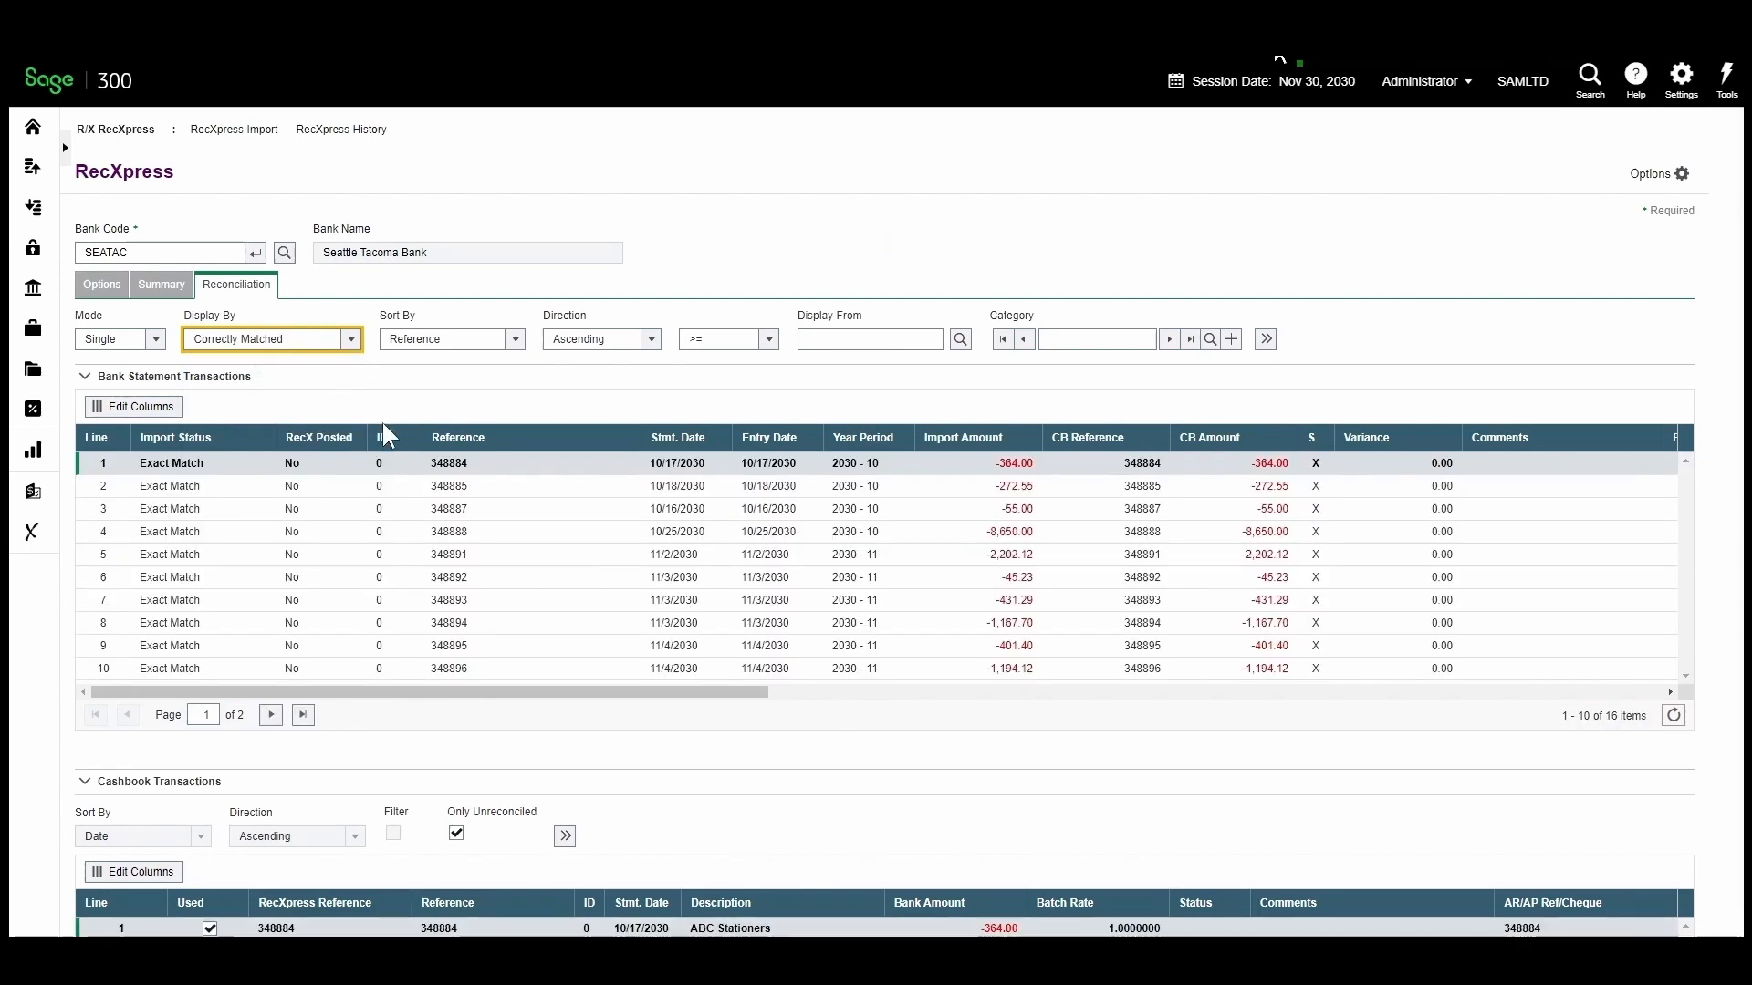
{"action": "left_click", "coordinate": [445, 486]}
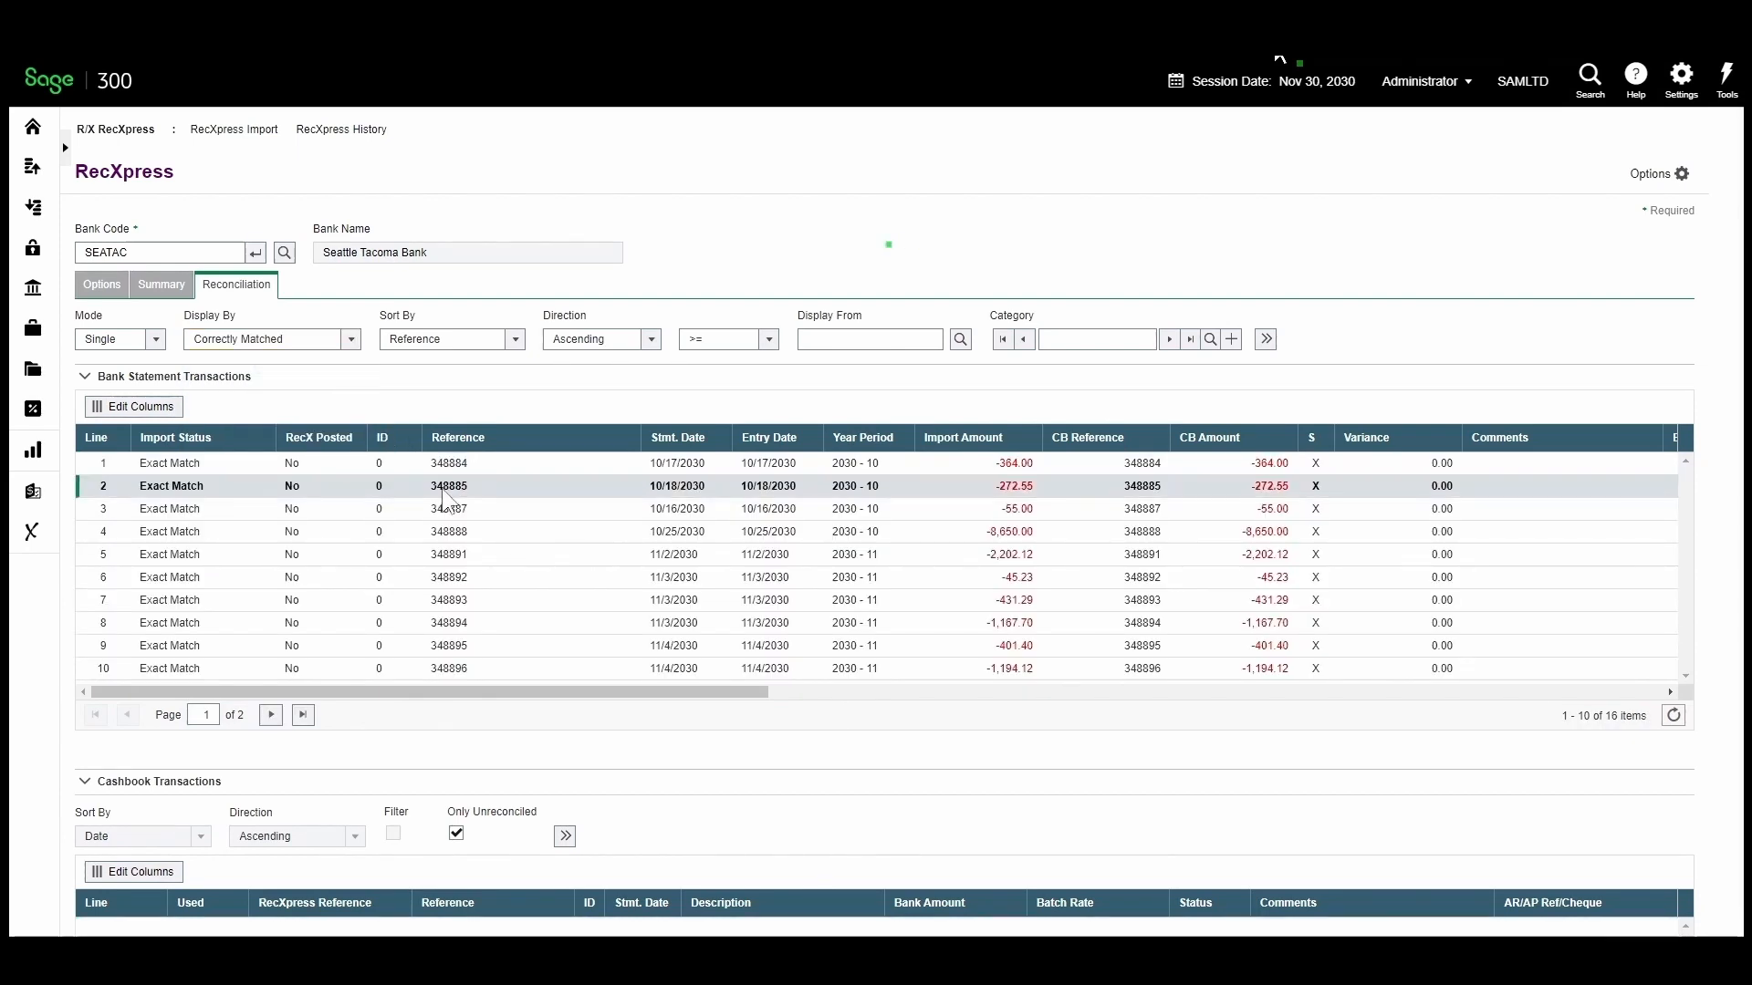
{"action": "scroll", "coordinate": [446, 500], "scroll_direction": "down", "scroll_amount": 1}
{"action": "scroll", "coordinate": [443, 520], "scroll_direction": "down", "scroll_amount": 3}
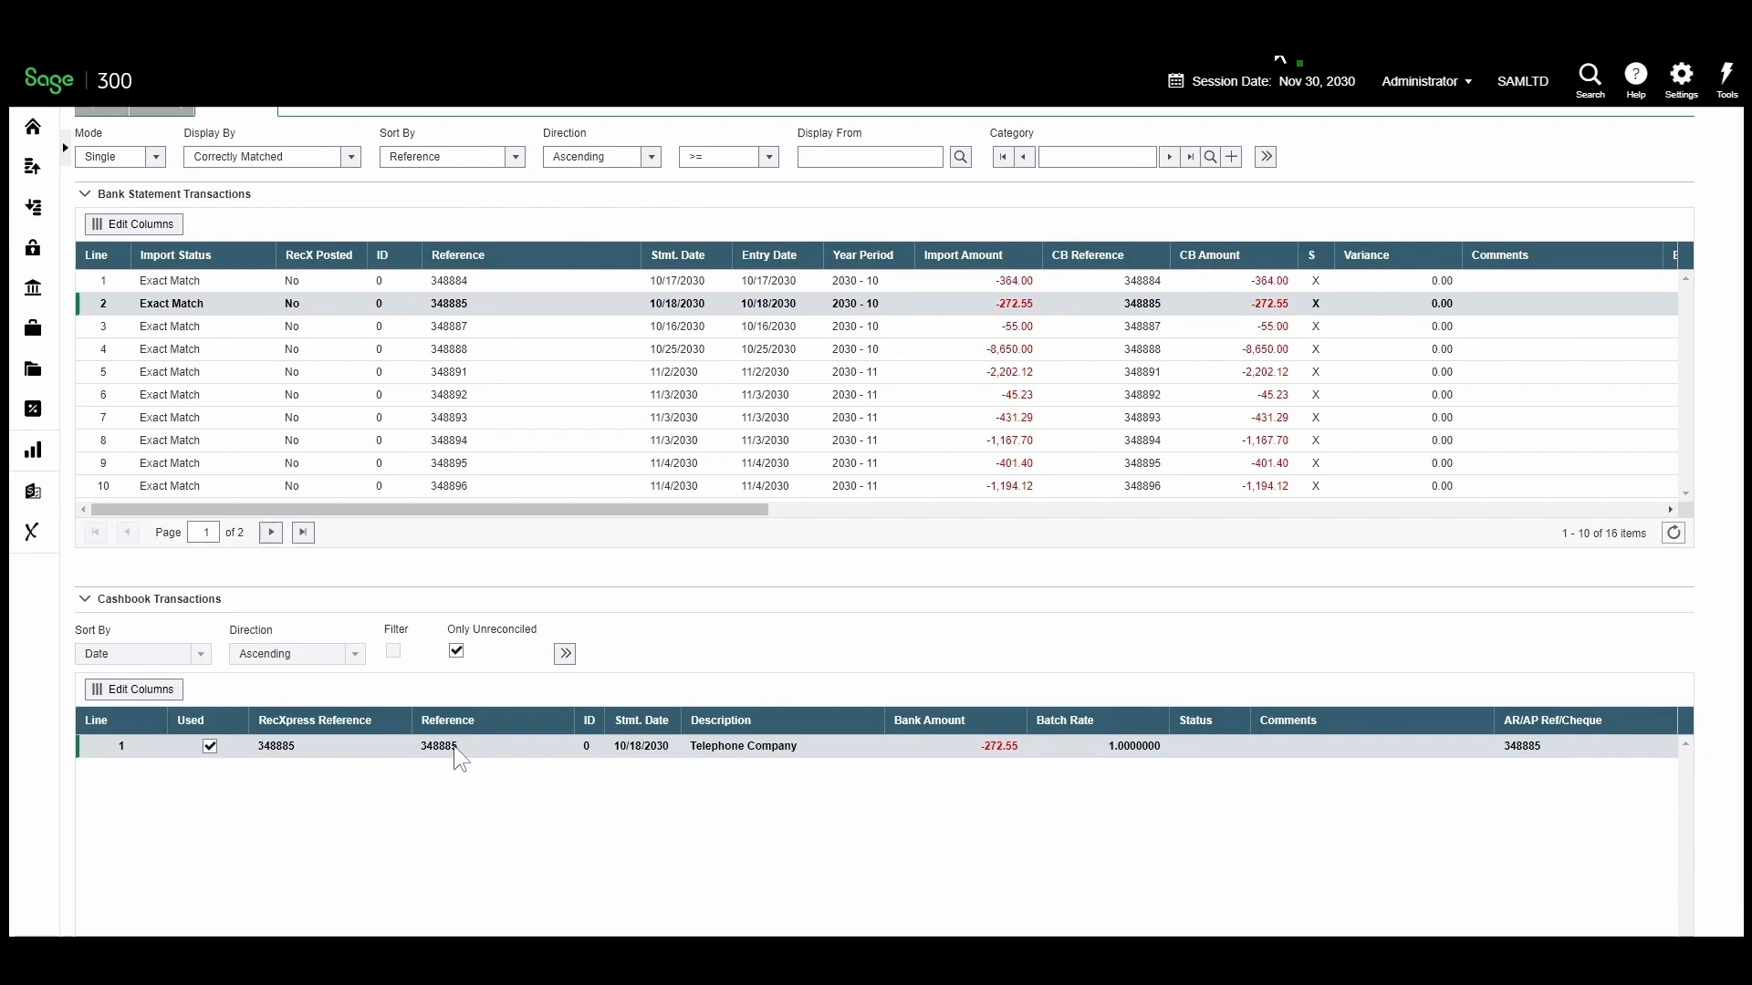
{"action": "scroll", "coordinate": [452, 747], "scroll_direction": "up", "scroll_amount": 4}
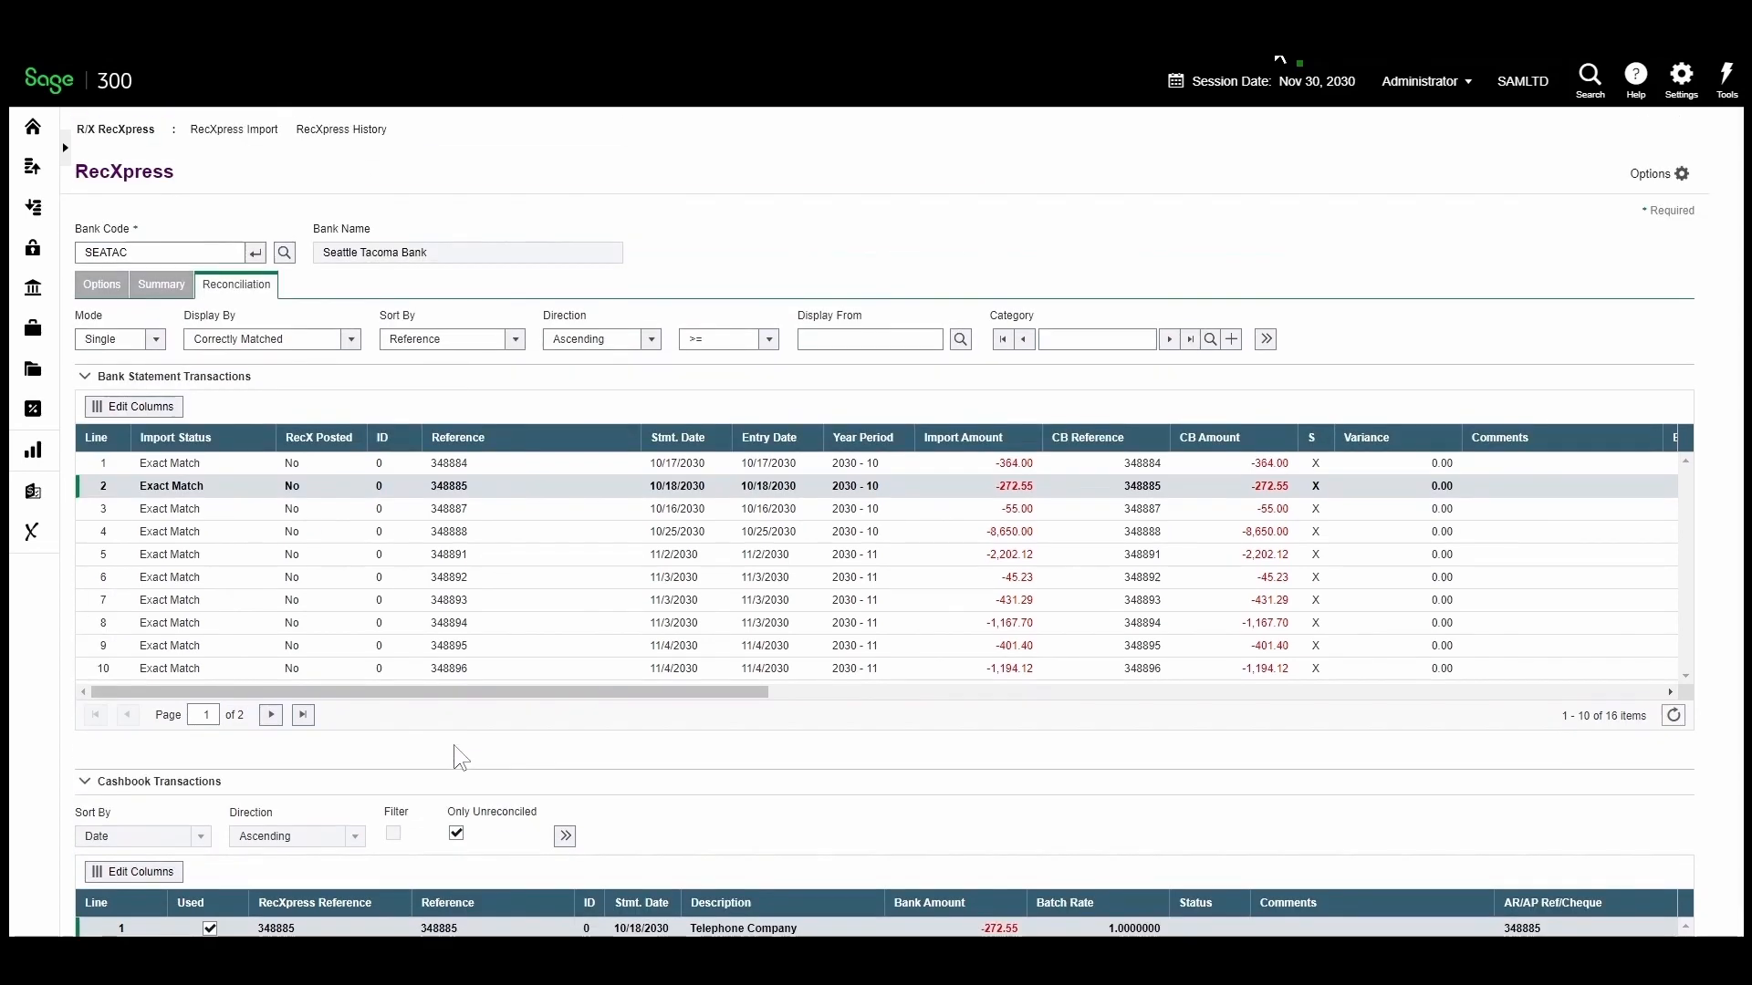
Step: Display the More Than One Amount transactions and check the cashbook entry matched to reference 348886-2
{"action": "left_click", "coordinate": [351, 340]}
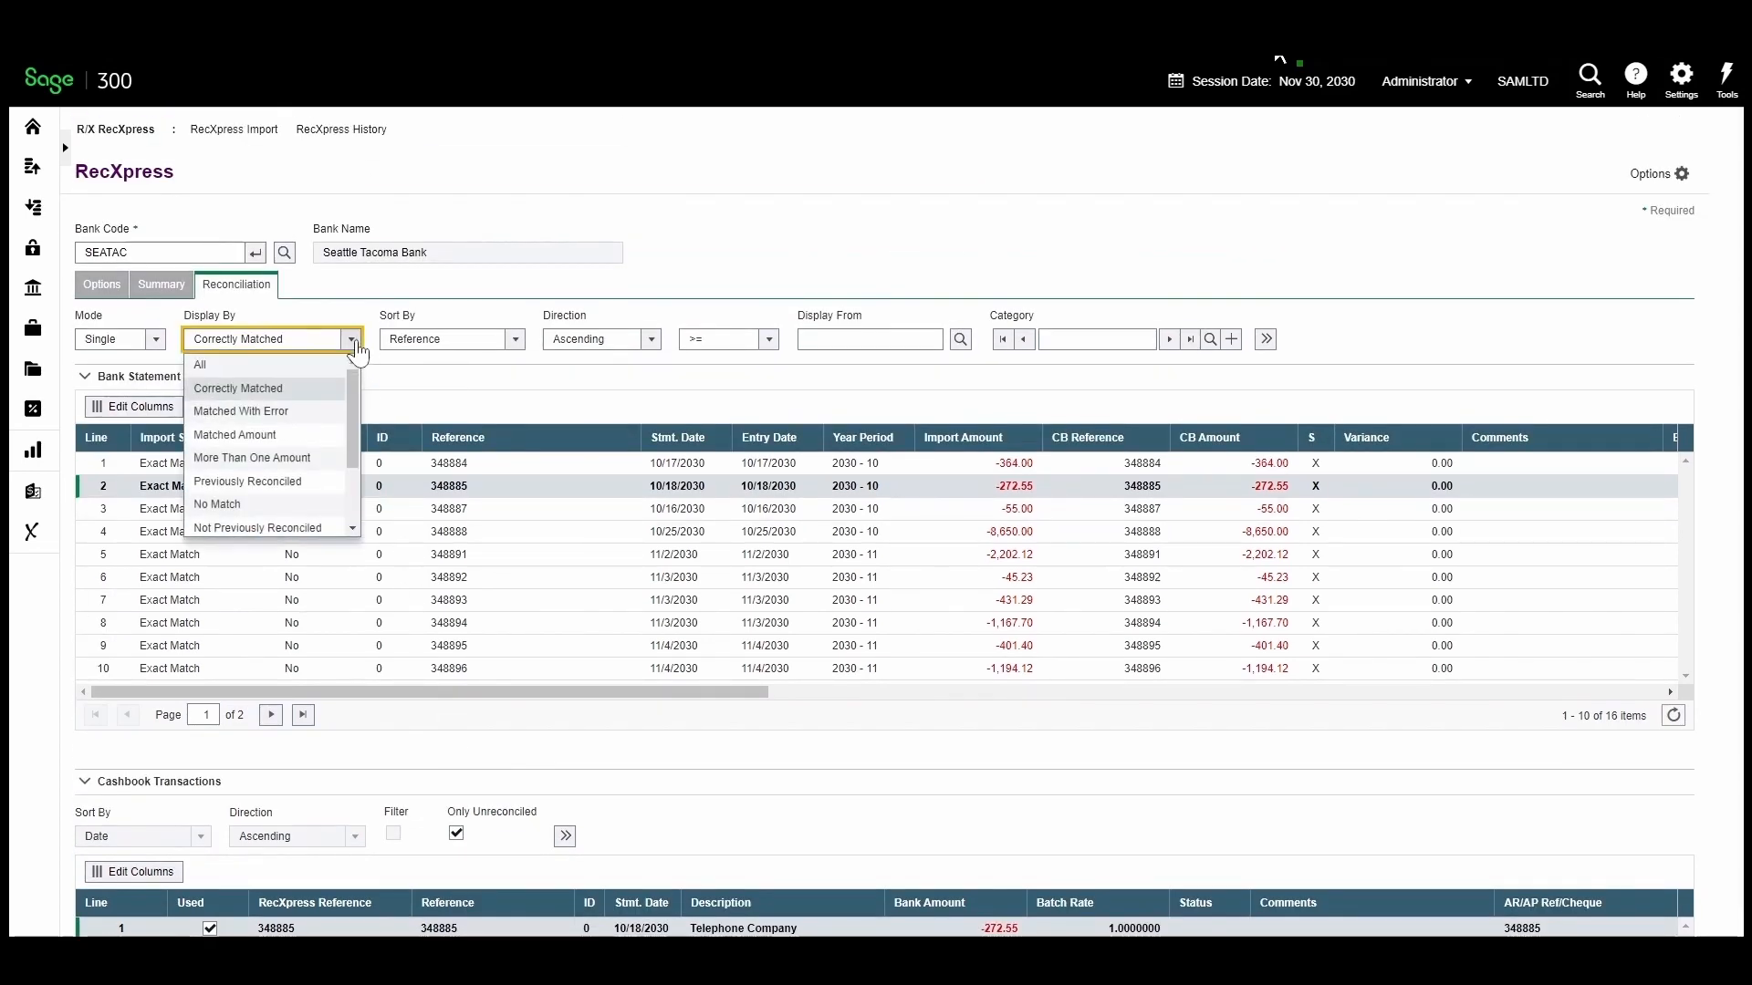
{"action": "left_click", "coordinate": [321, 458]}
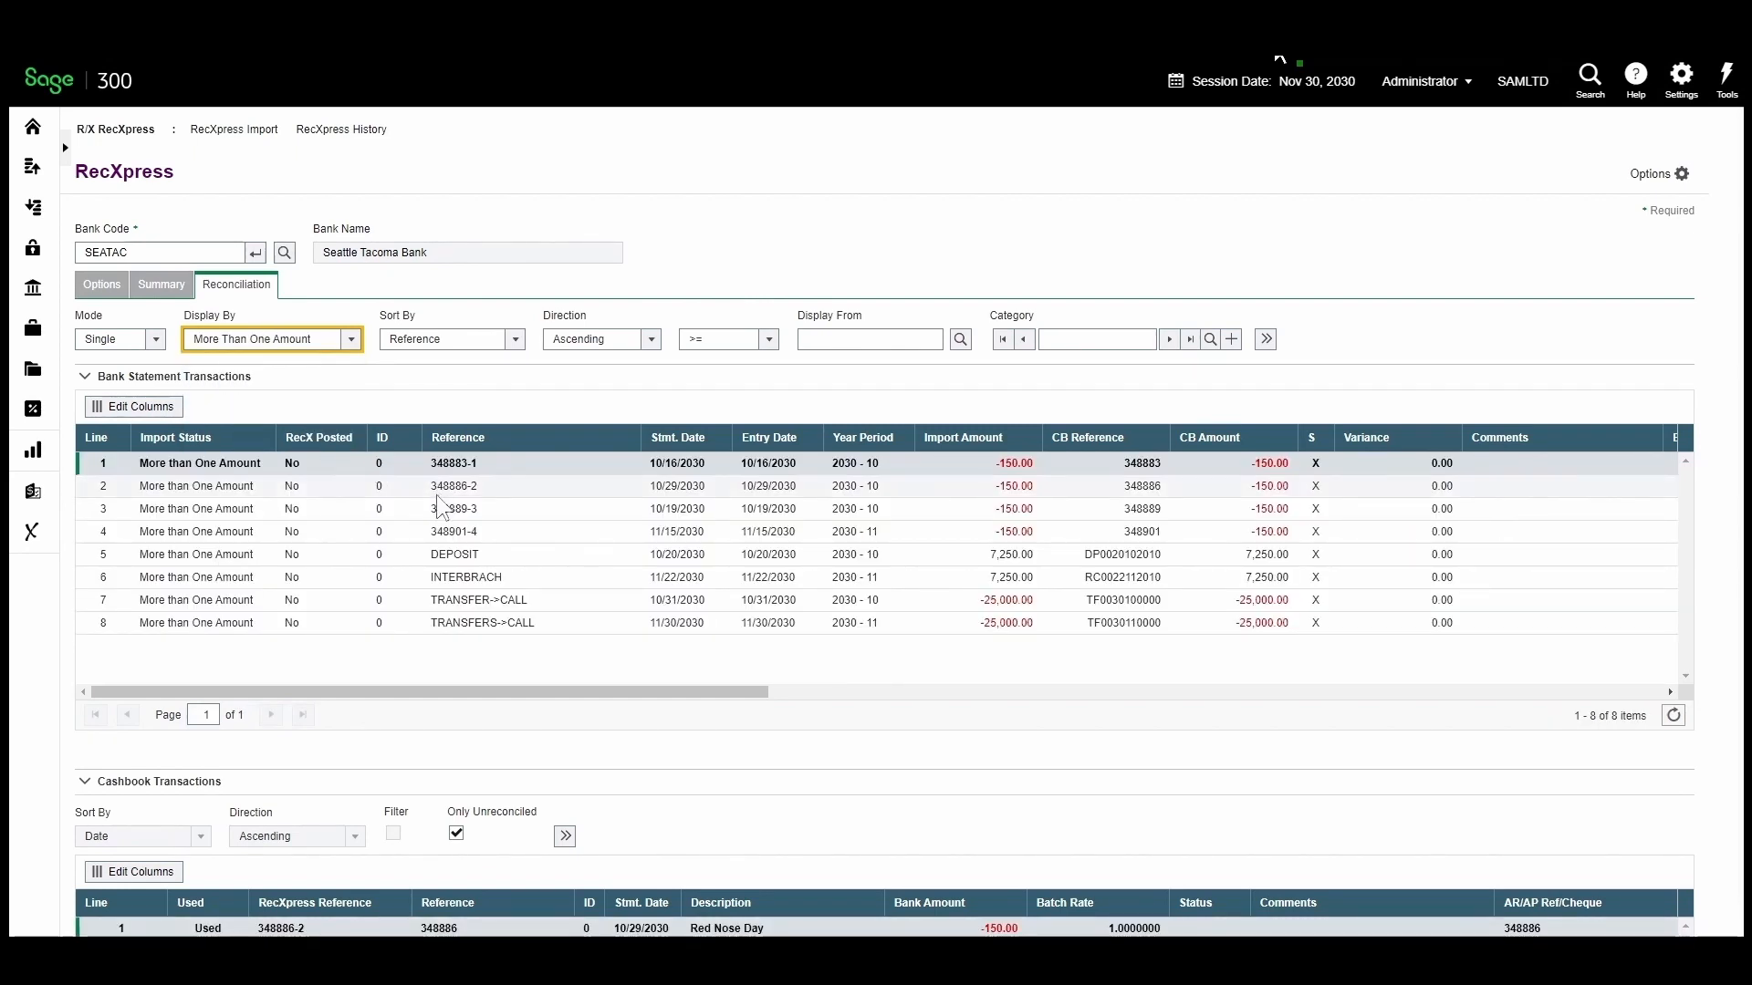
{"action": "scroll", "coordinate": [441, 508], "scroll_direction": "down", "scroll_amount": 2}
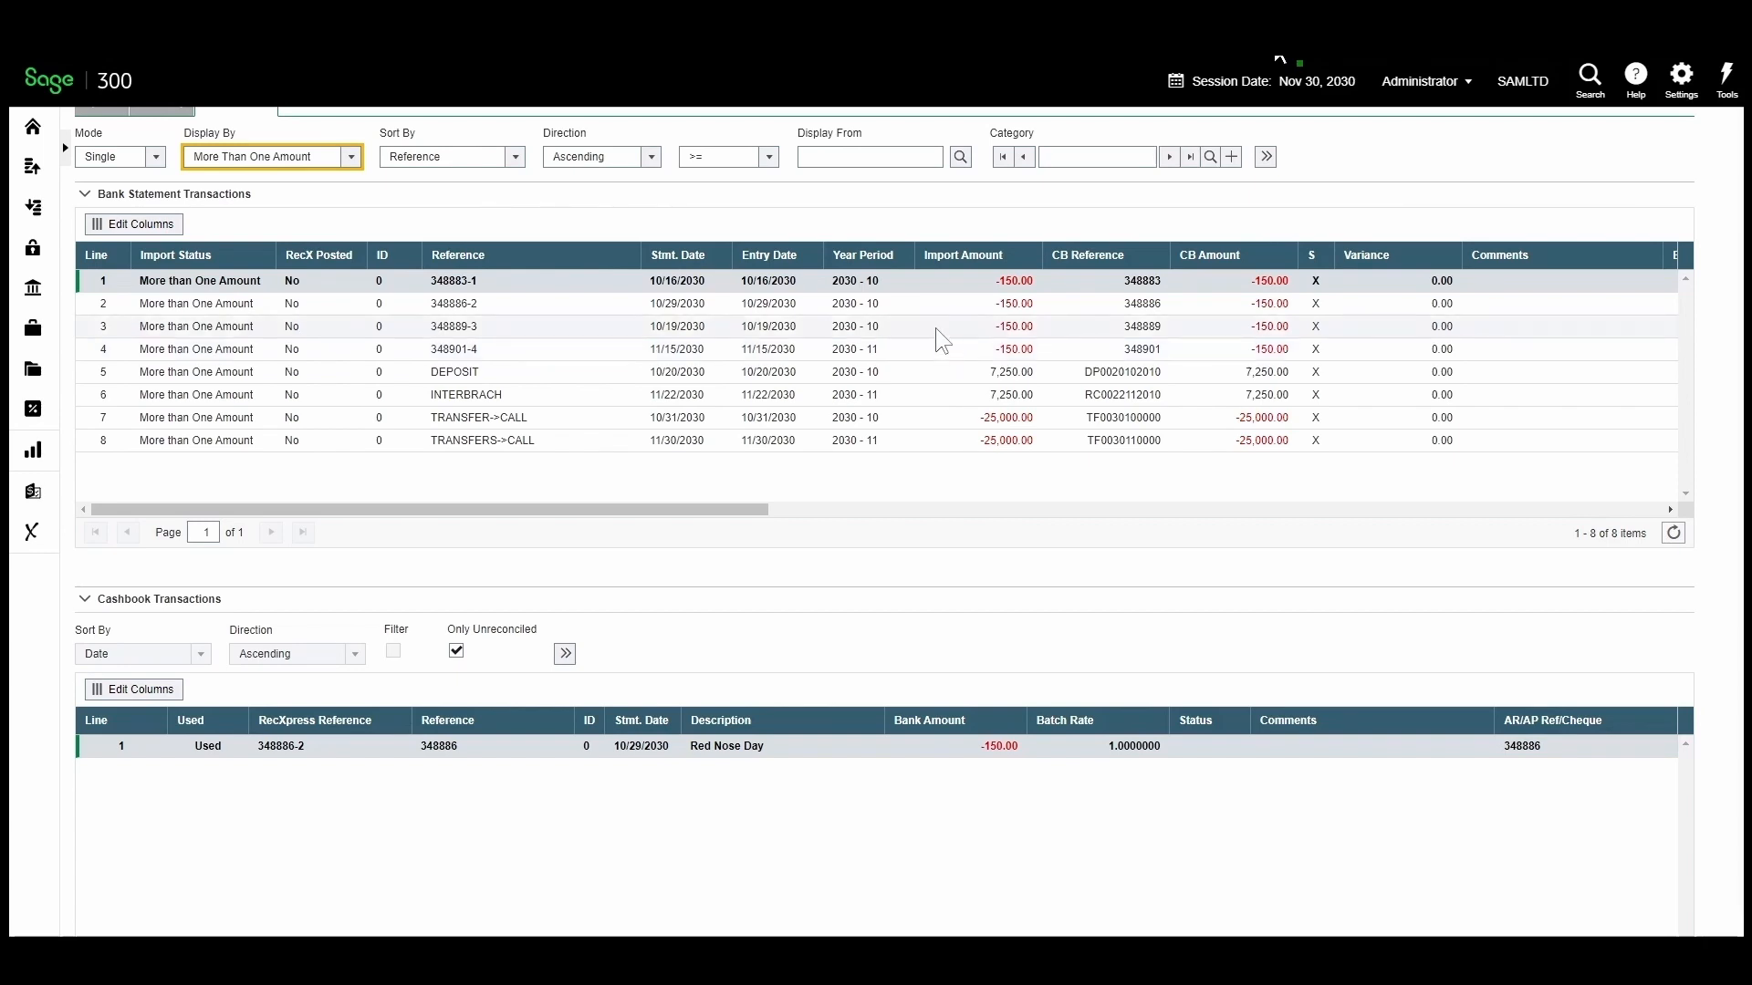
{"action": "left_click", "coordinate": [929, 303]}
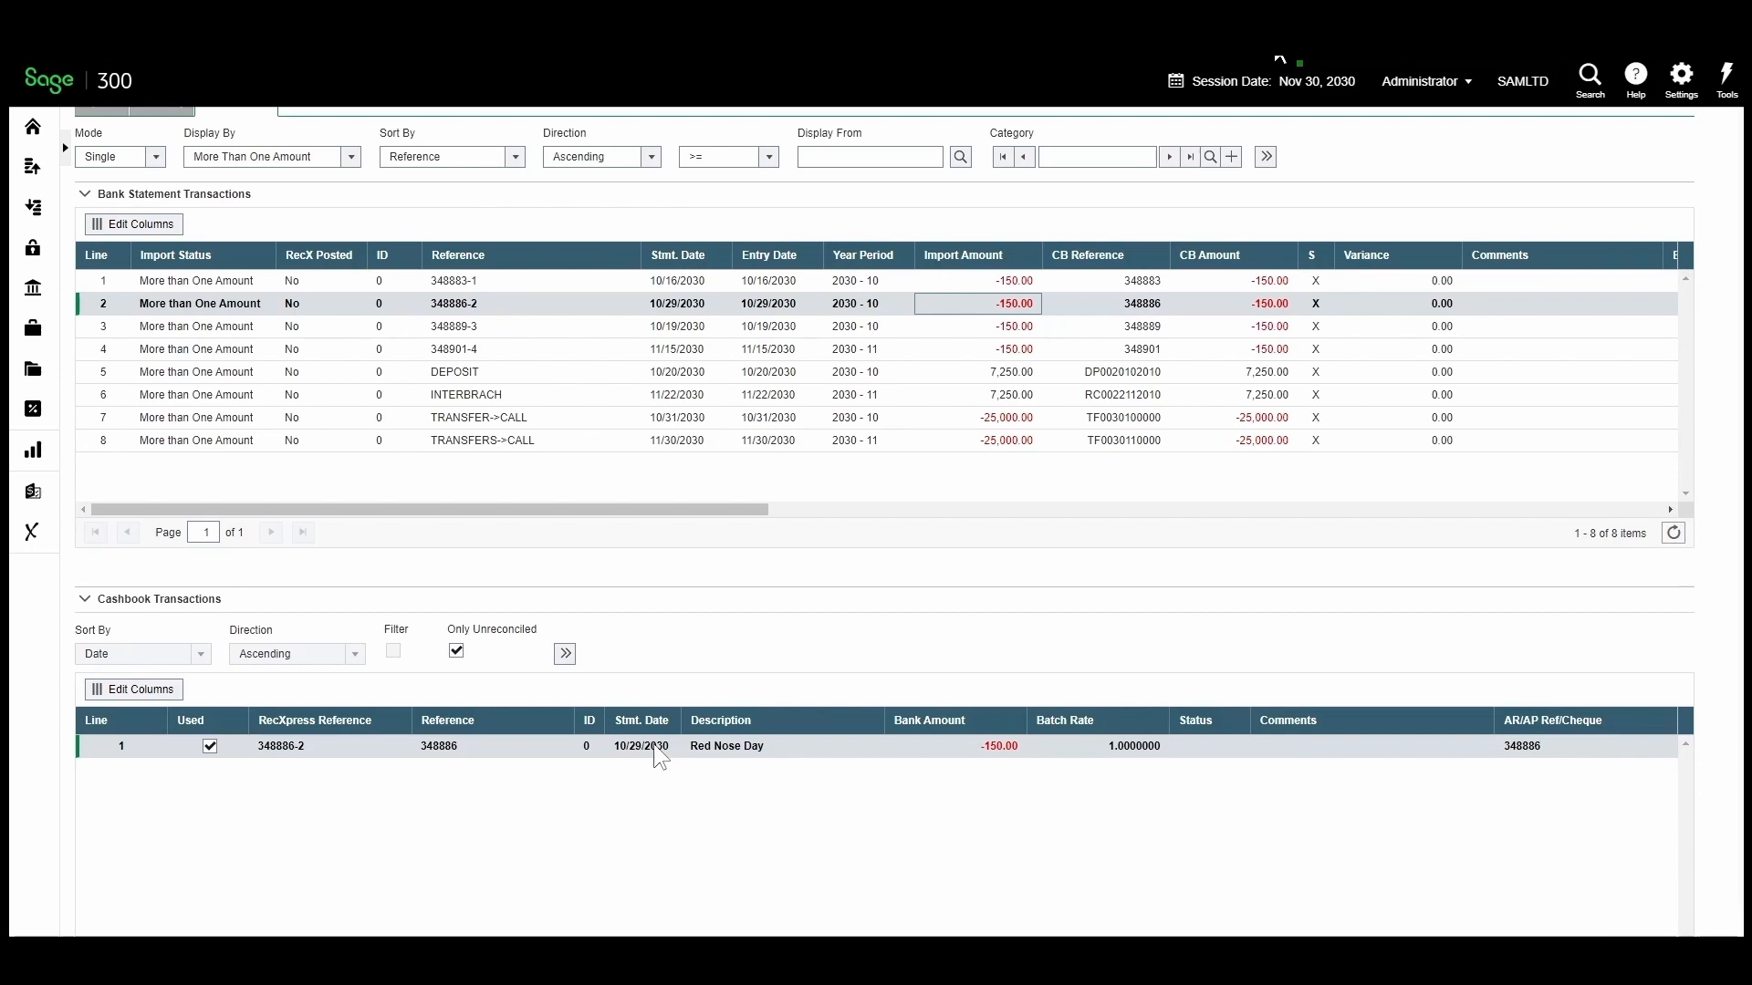
{"action": "scroll", "coordinate": [654, 747], "scroll_direction": "up", "scroll_amount": 2}
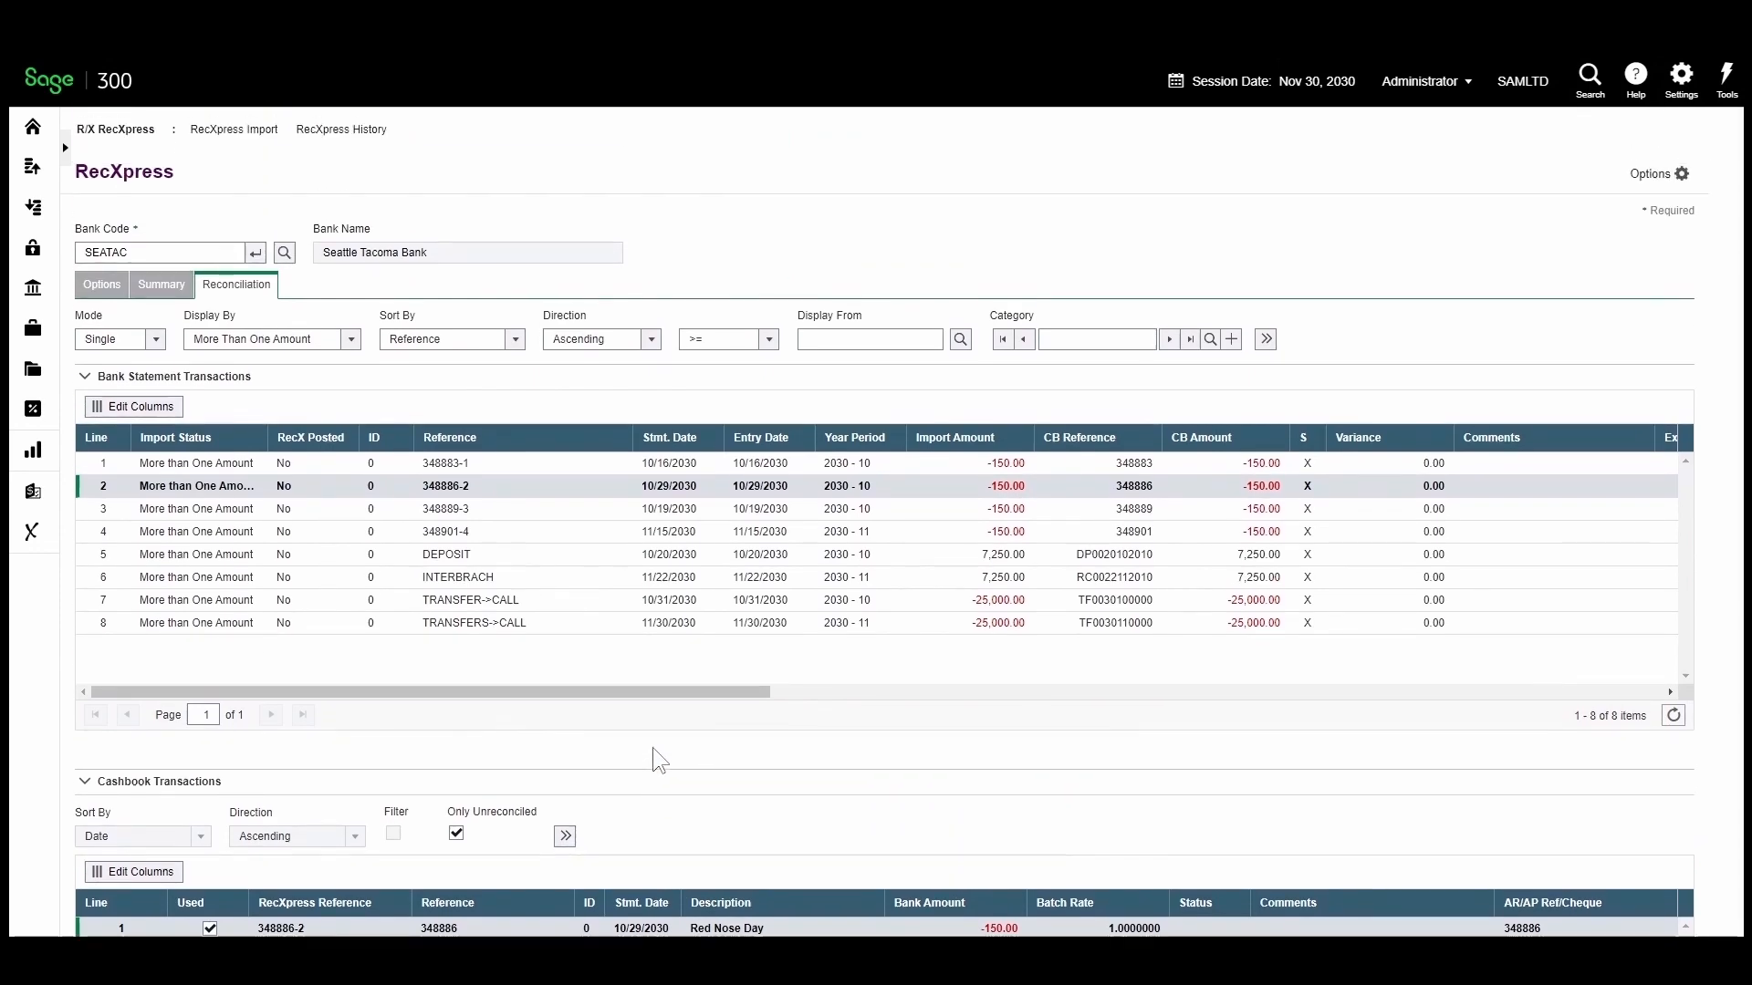
Step: Check the Matched With Error transactions and switch the display to the No Match transactions
{"action": "left_click", "coordinate": [353, 351]}
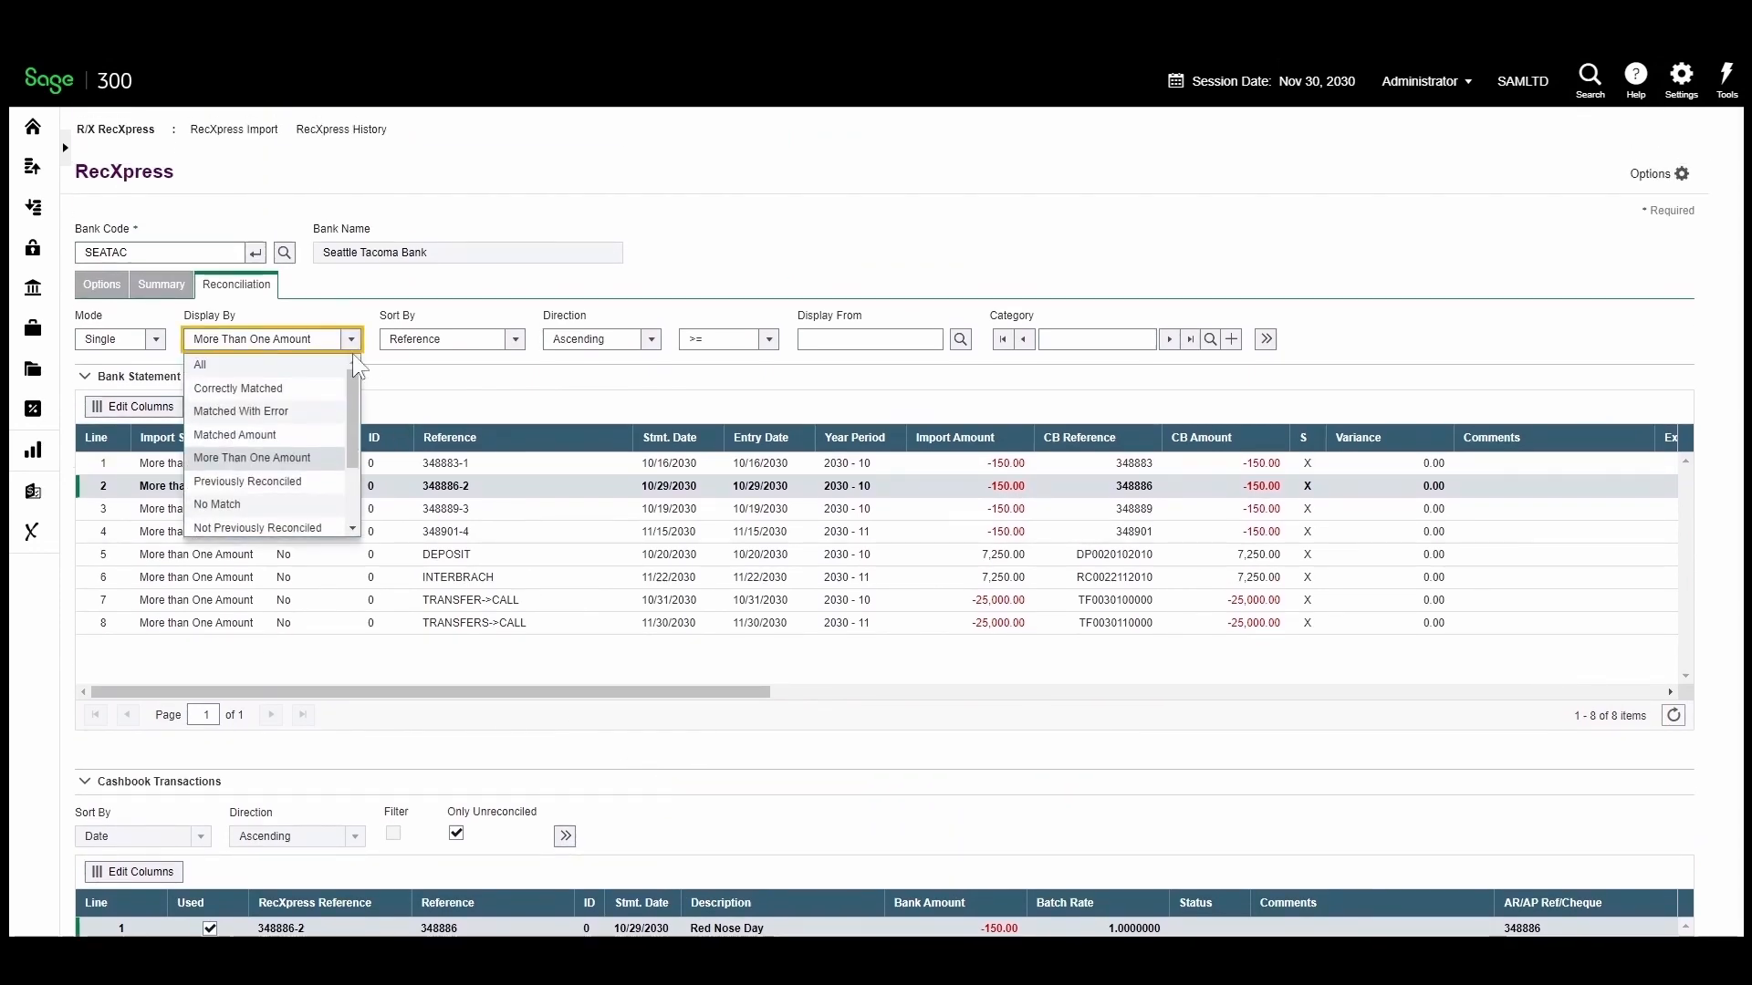
{"action": "left_click", "coordinate": [326, 410]}
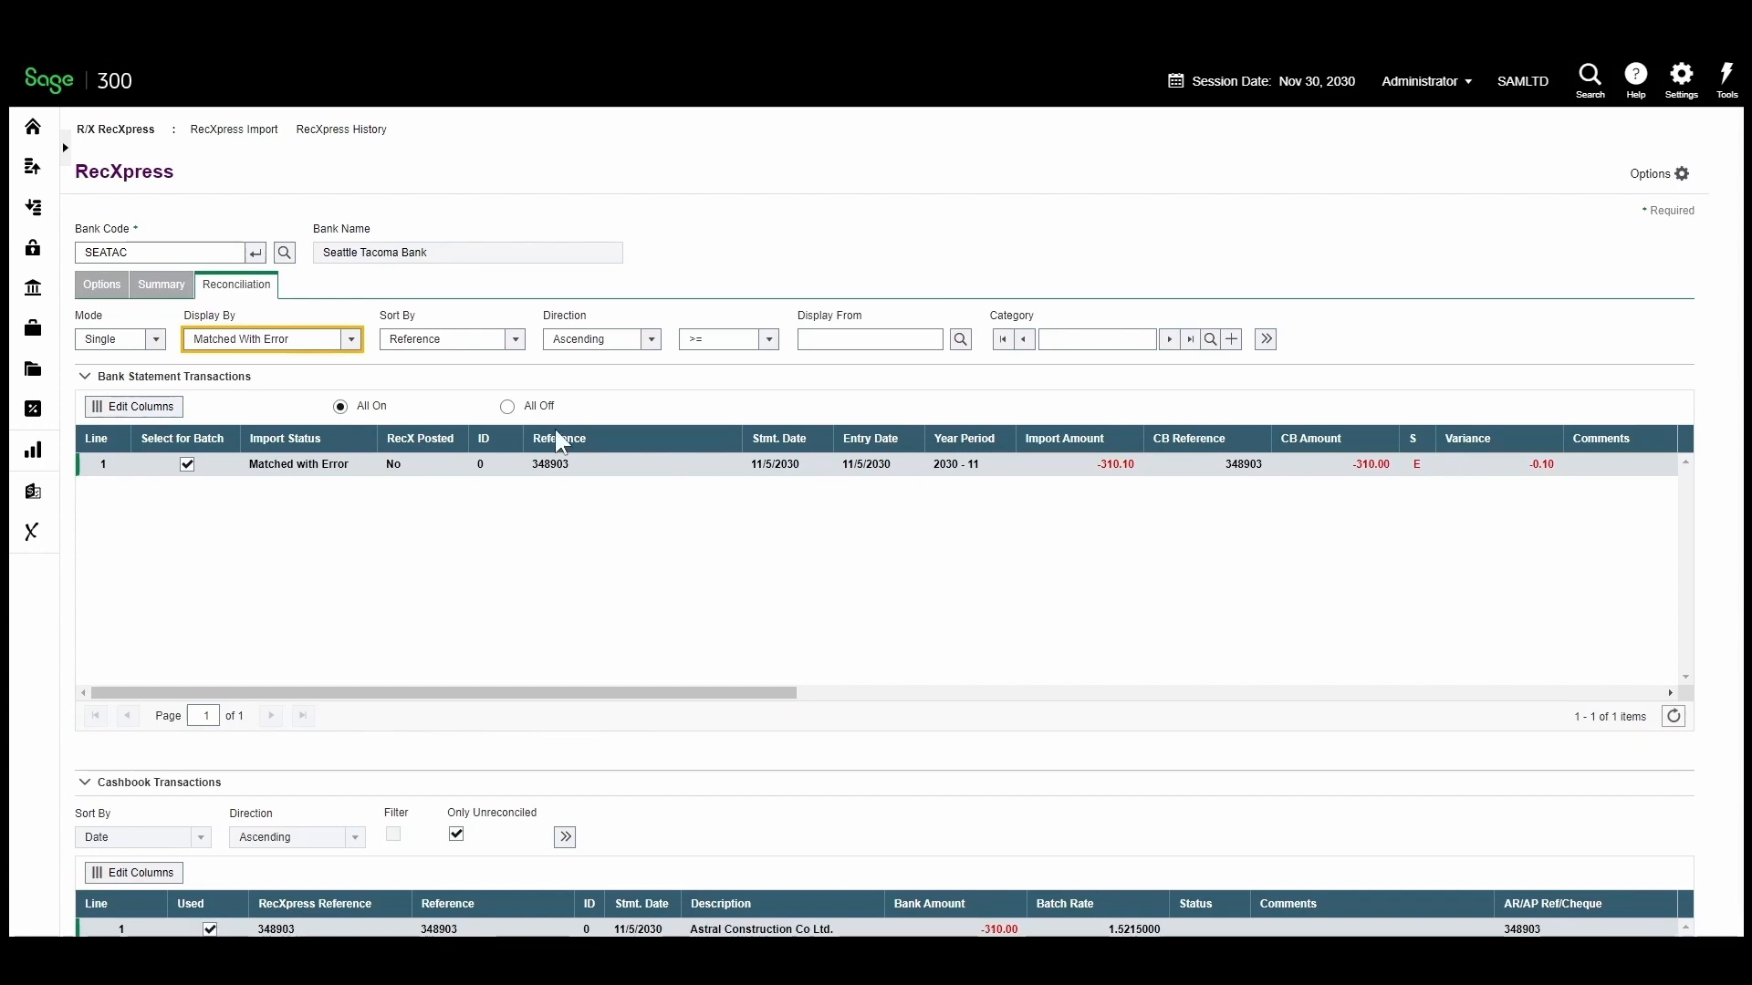
{"action": "left_click", "coordinate": [351, 339]}
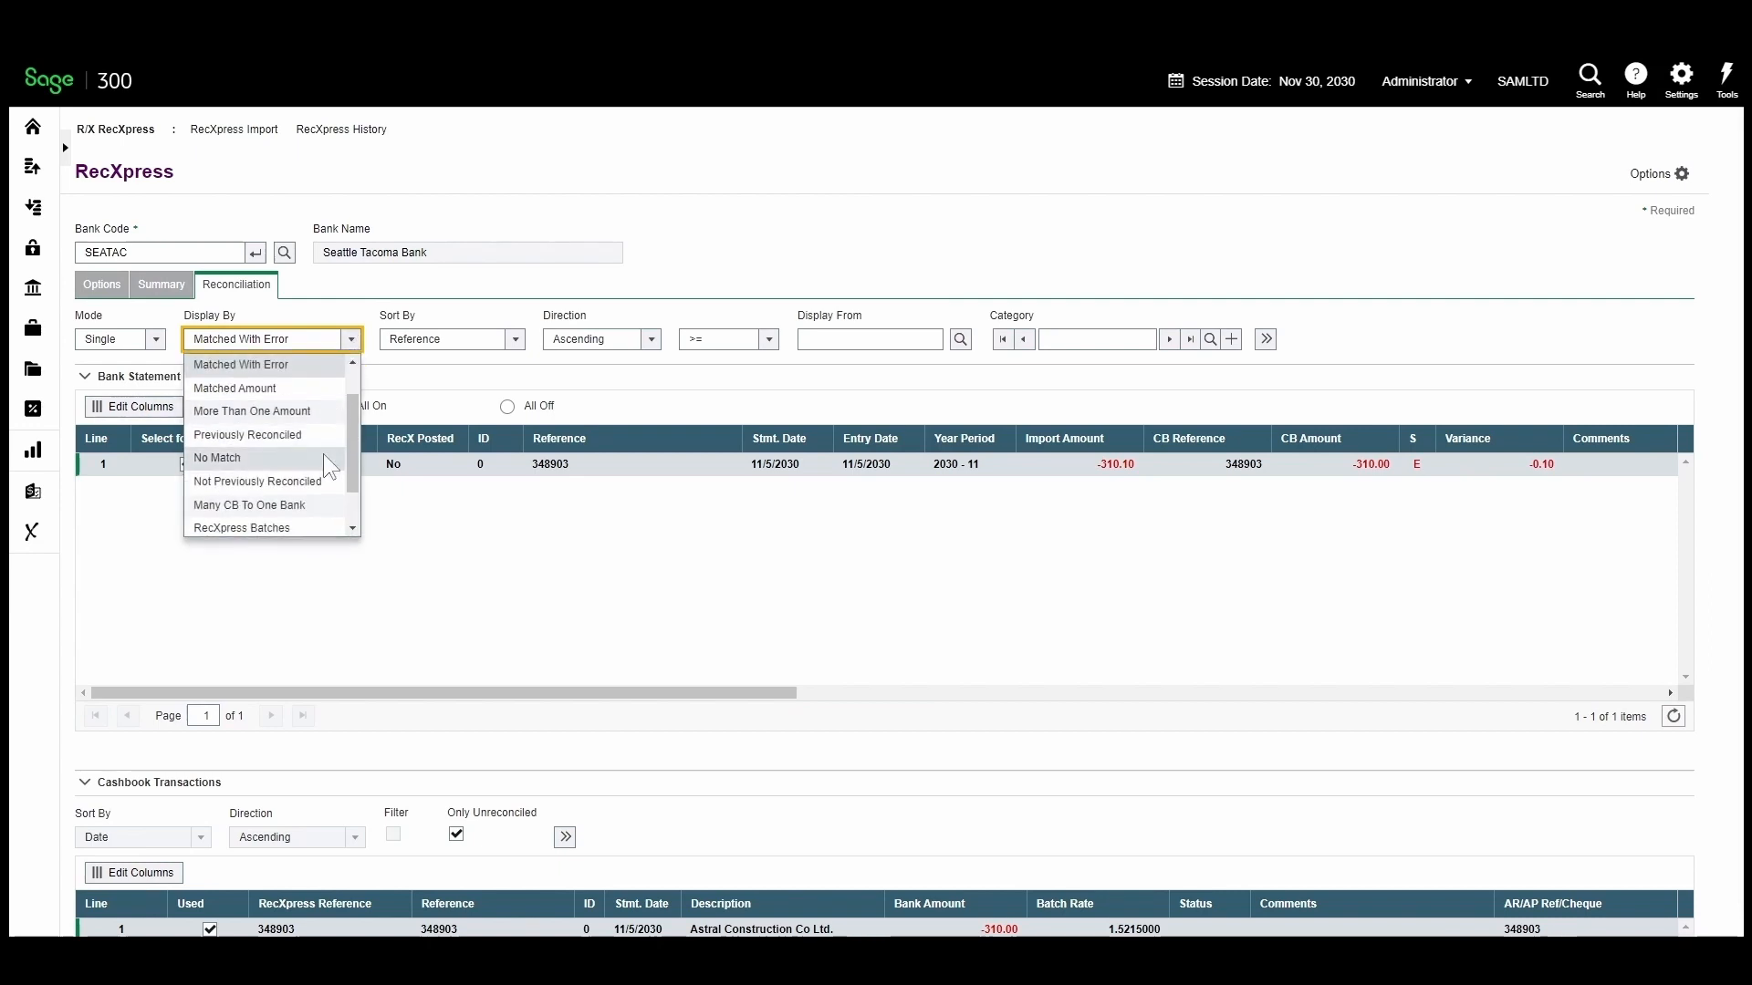
{"action": "left_click", "coordinate": [323, 454]}
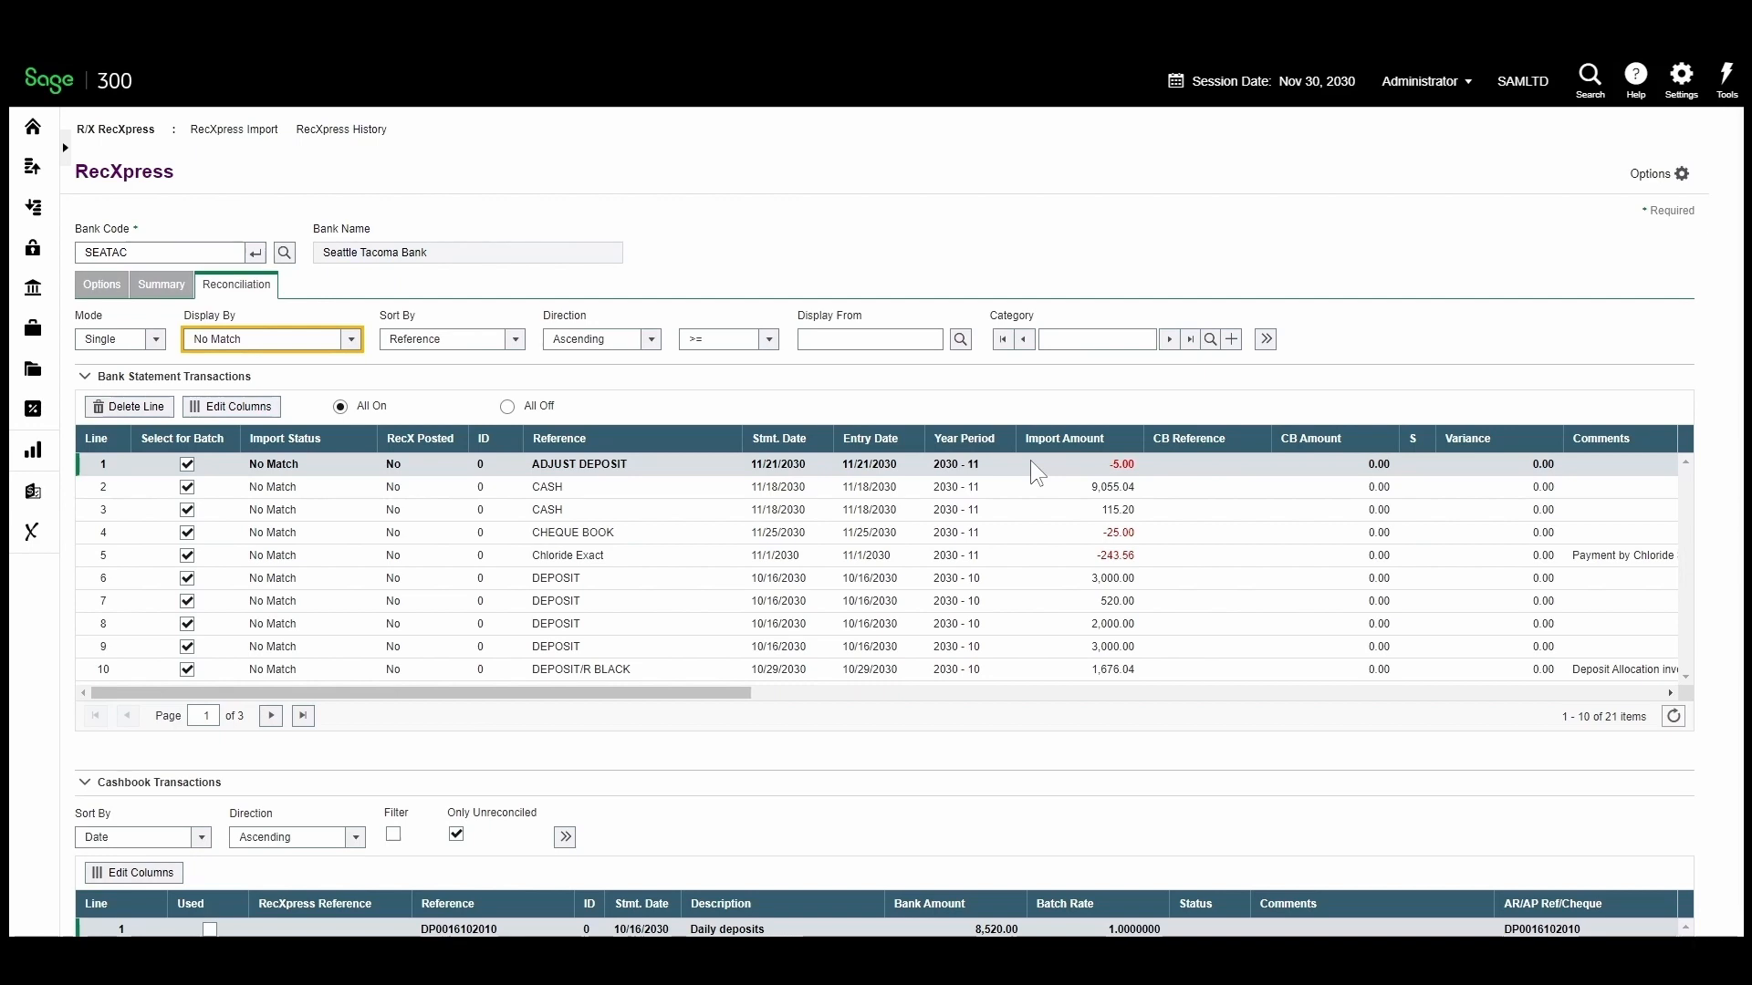
Step: Renumber the unmatched bank statement transactions and check their categories, prefixes and generated references
{"action": "left_click", "coordinate": [911, 782]}
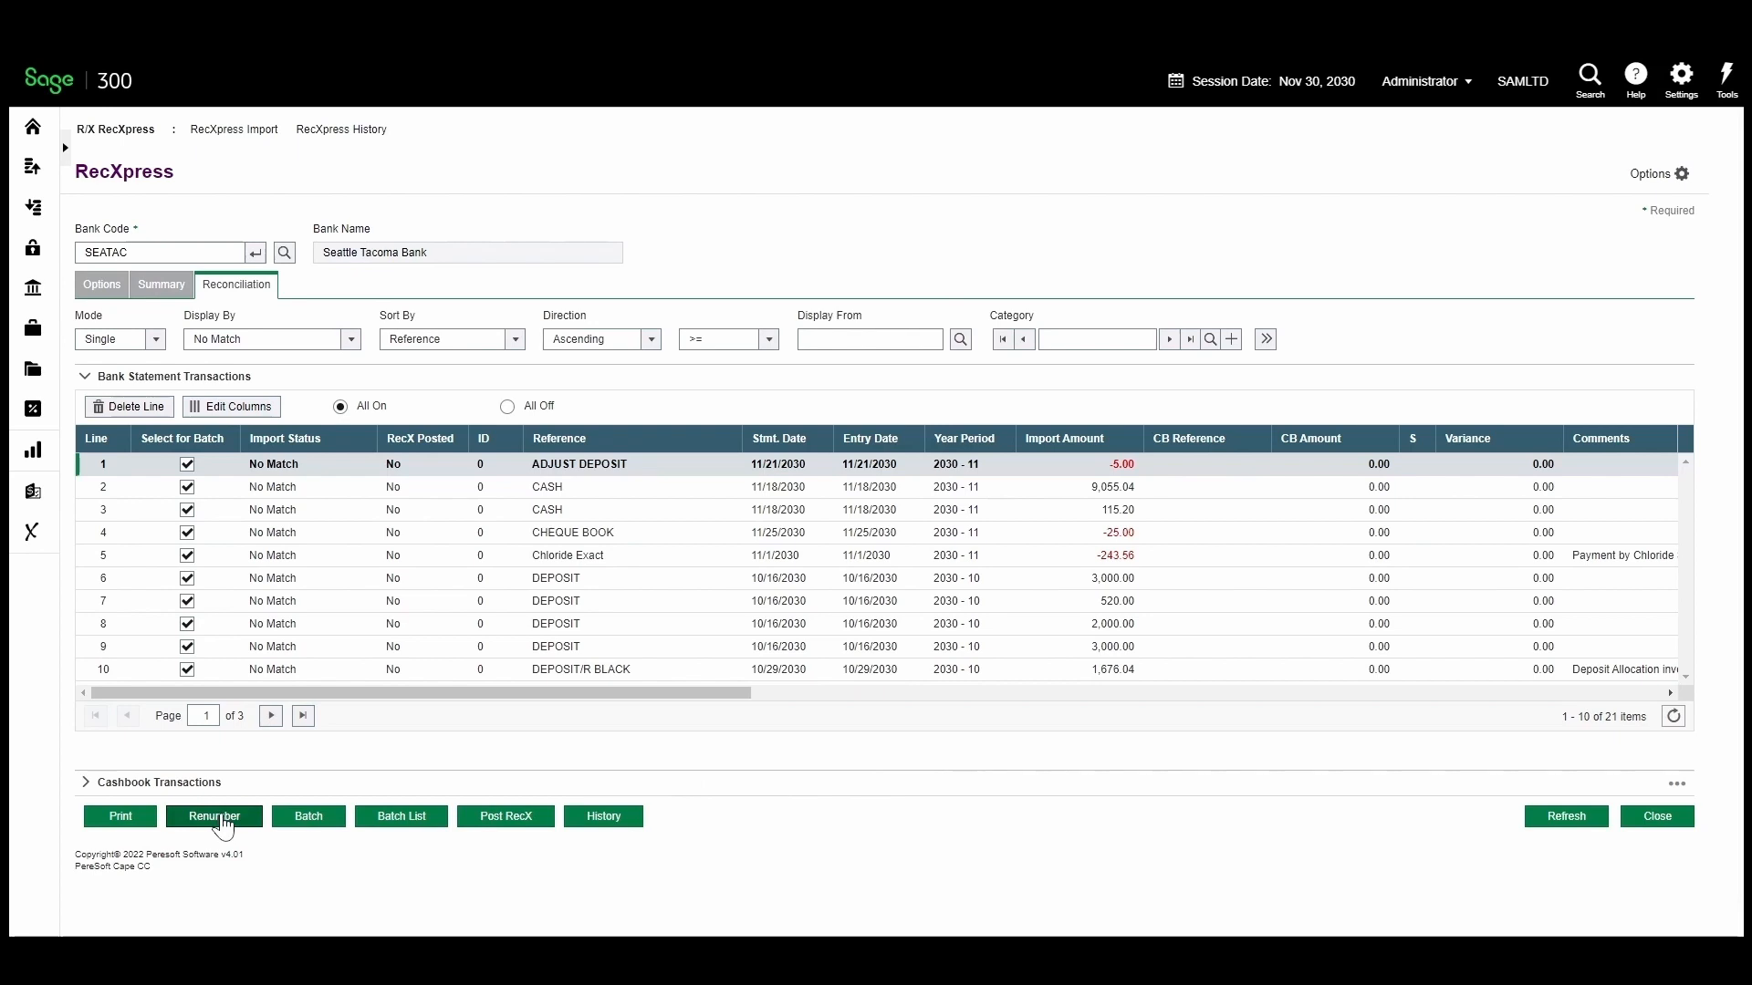
{"action": "left_click", "coordinate": [217, 819]}
{"action": "left_click", "coordinate": [1058, 394]}
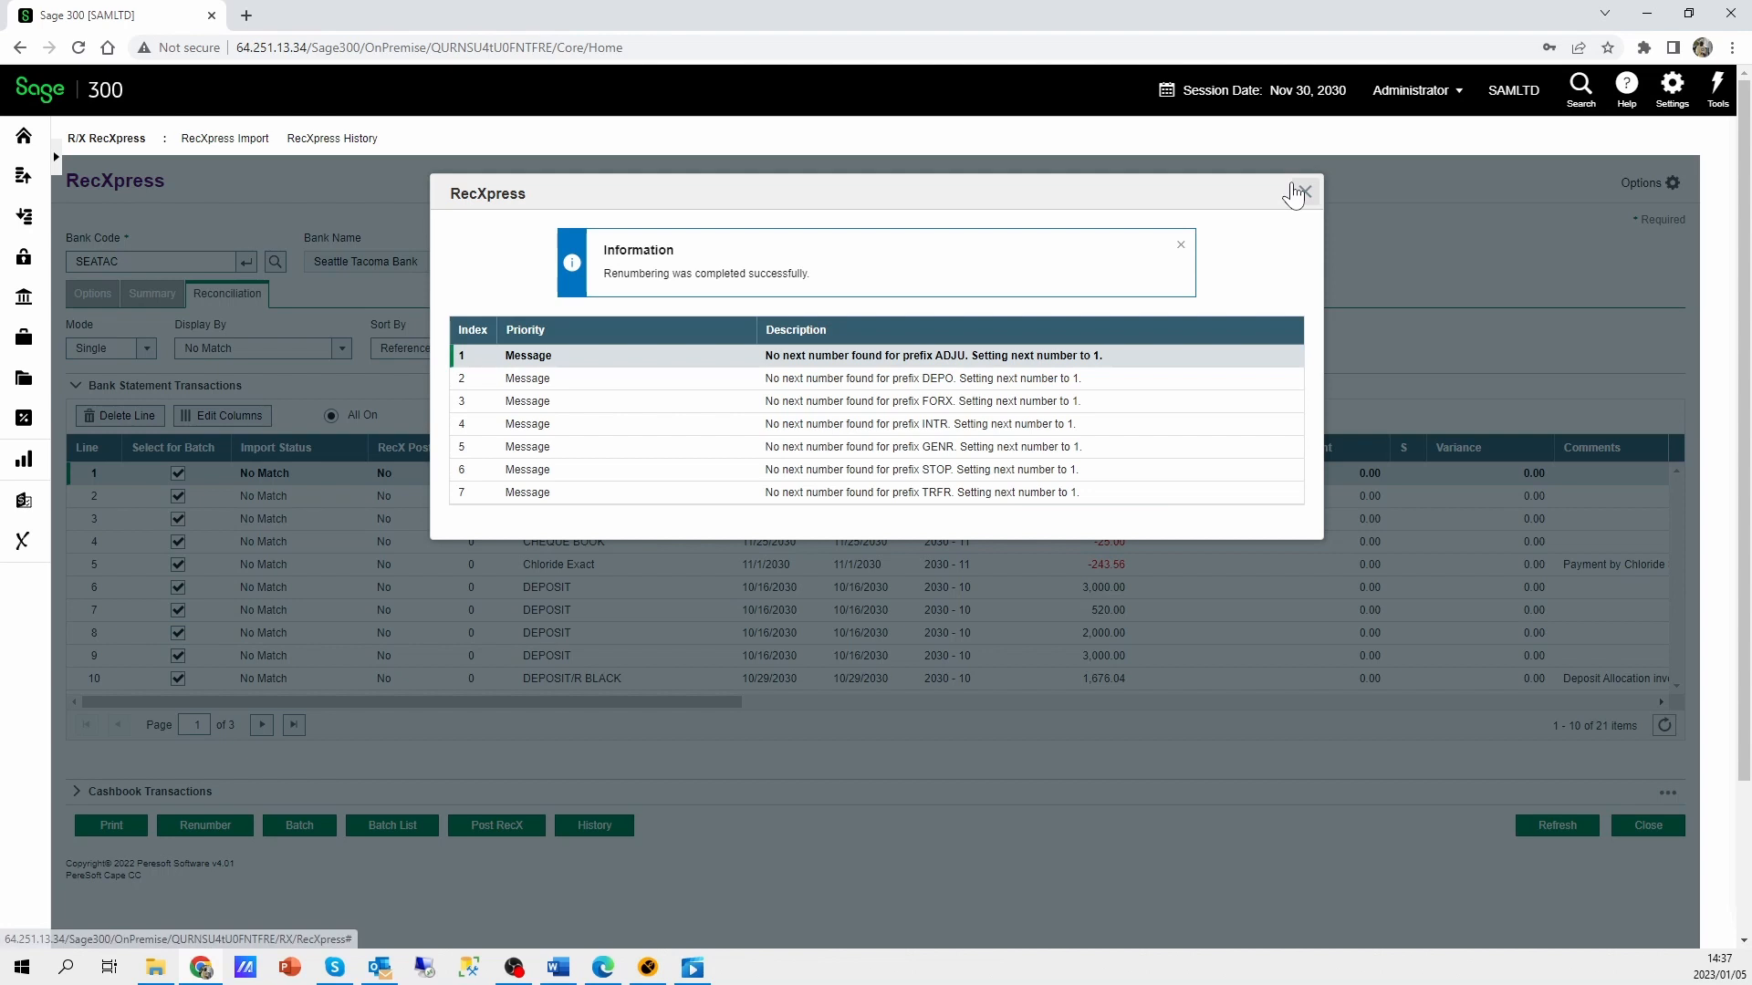
{"action": "left_click", "coordinate": [1296, 193]}
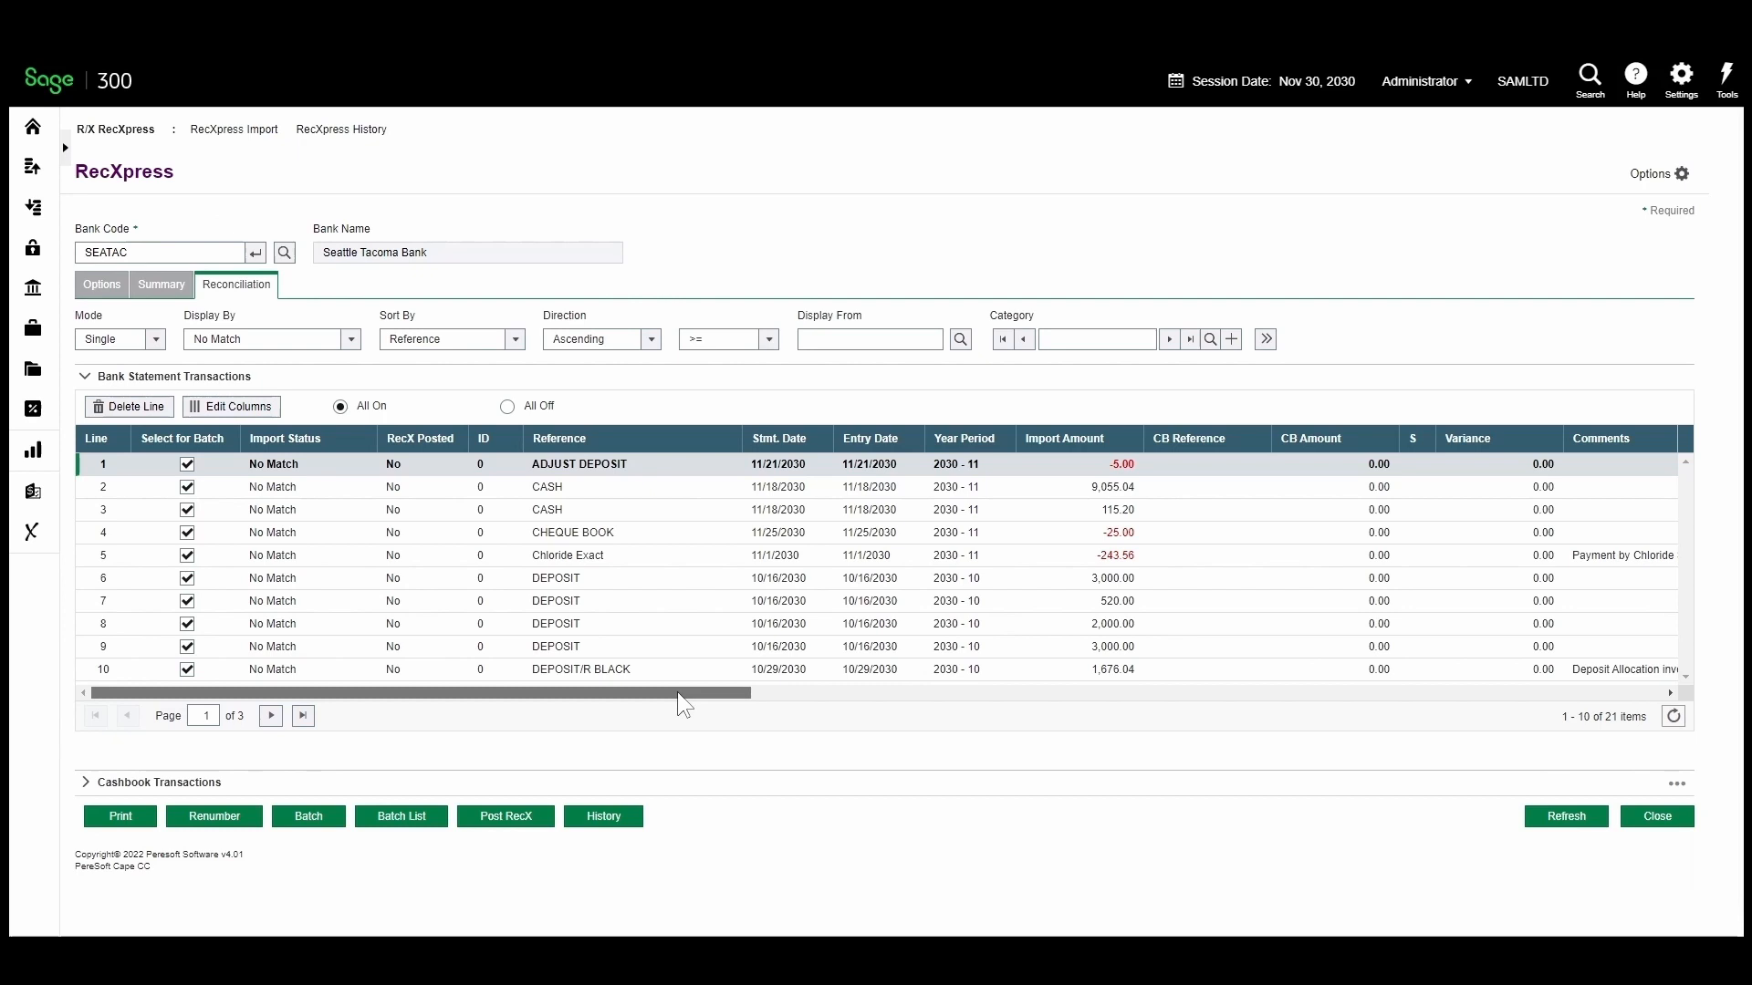
{"action": "left_click_drag", "start_coordinate": [677, 691], "coordinate": [947, 710]}
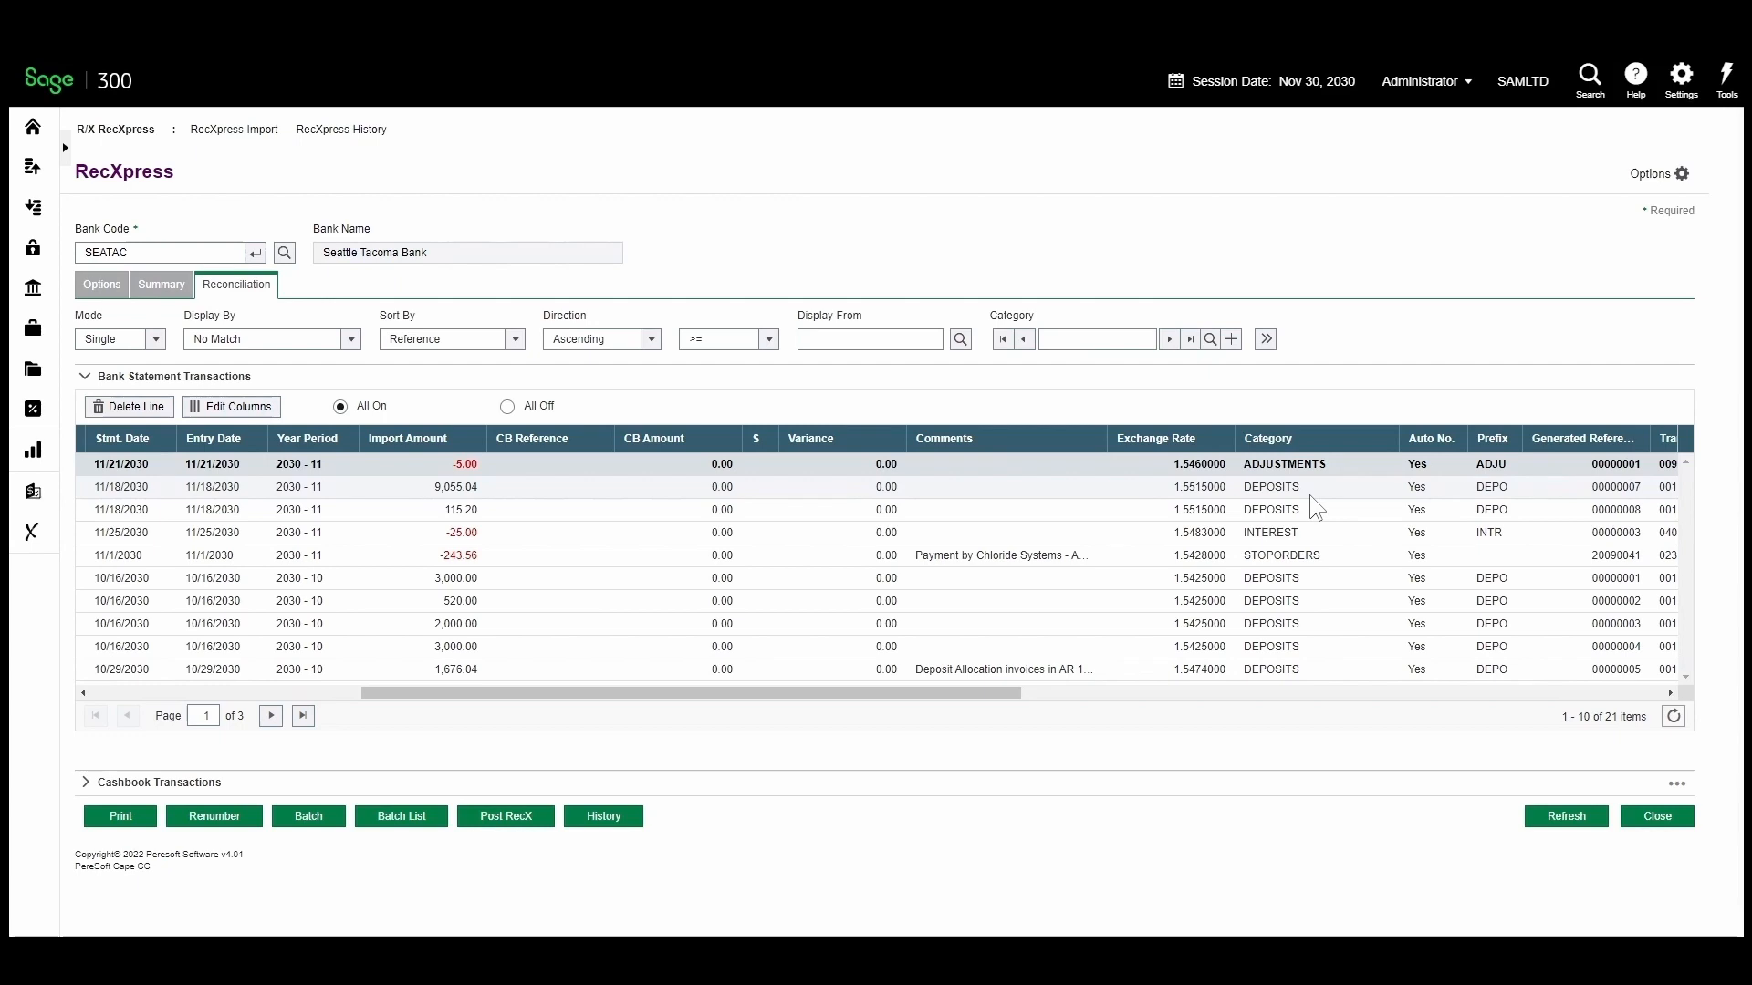
{"action": "scroll", "coordinate": [1310, 494], "scroll_direction": "right", "scroll_amount": 2}
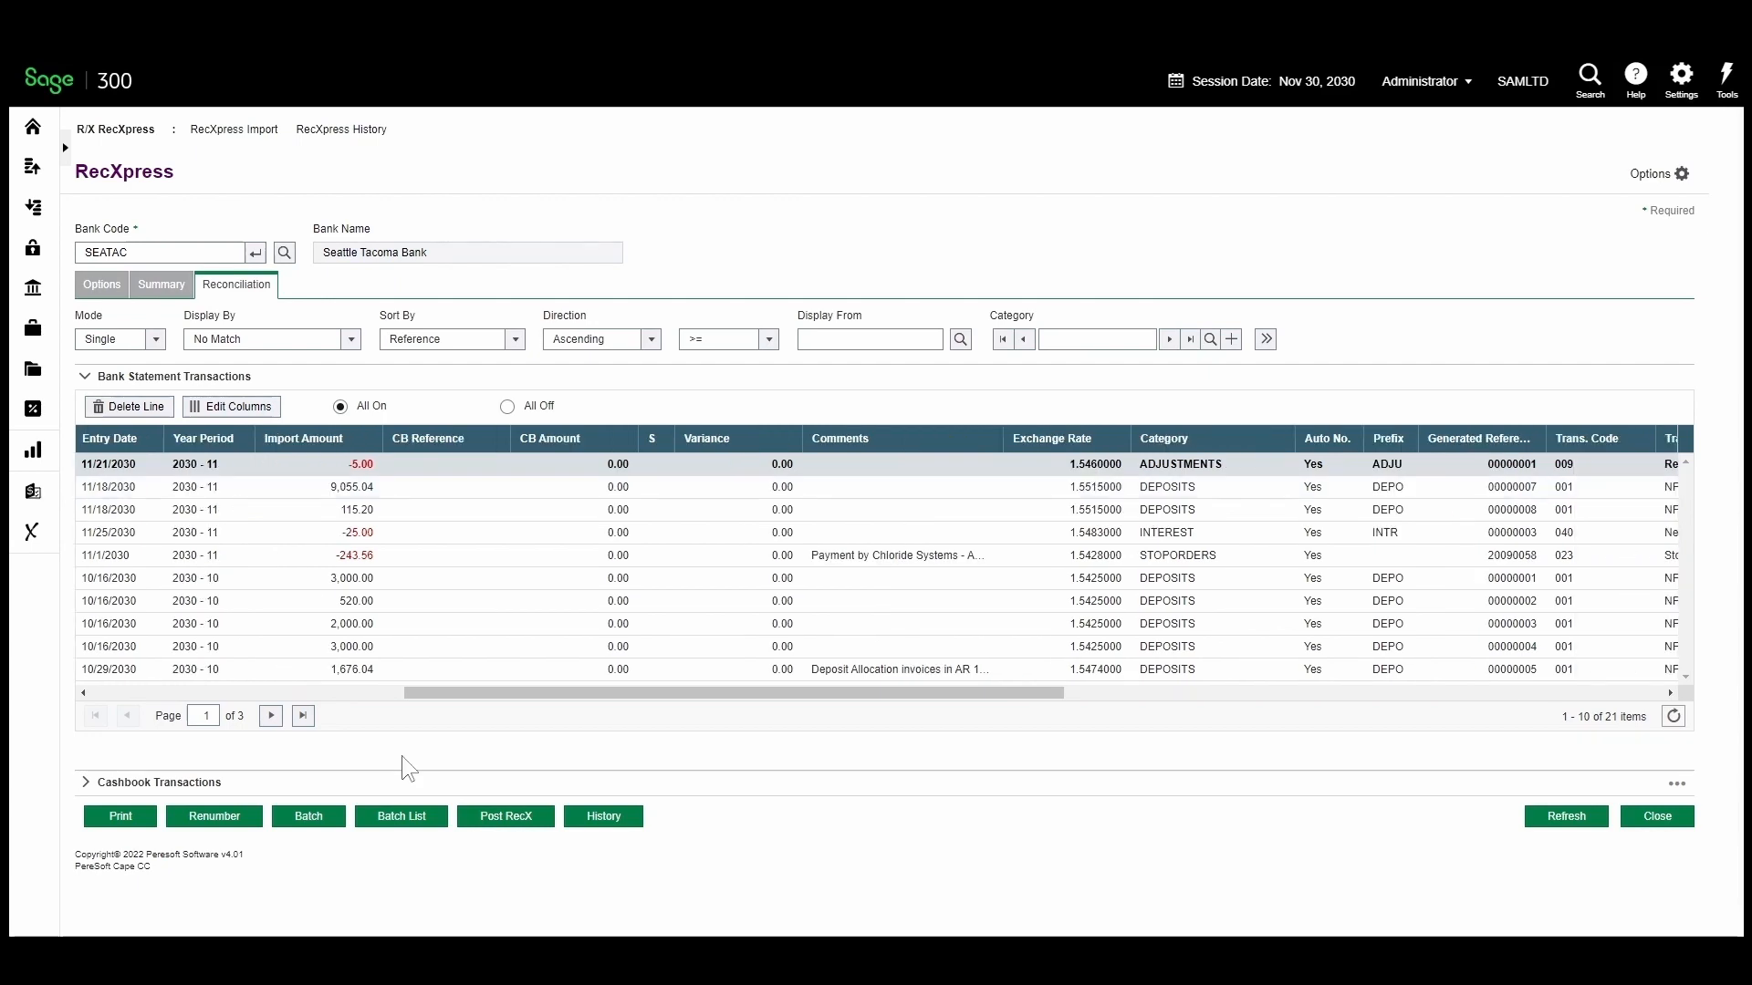
Step: Mark cashbook batch 000008 as ready to post and post batches 000007 to 000008 without reconciling transactions on posting
{"action": "left_click", "coordinate": [413, 809]}
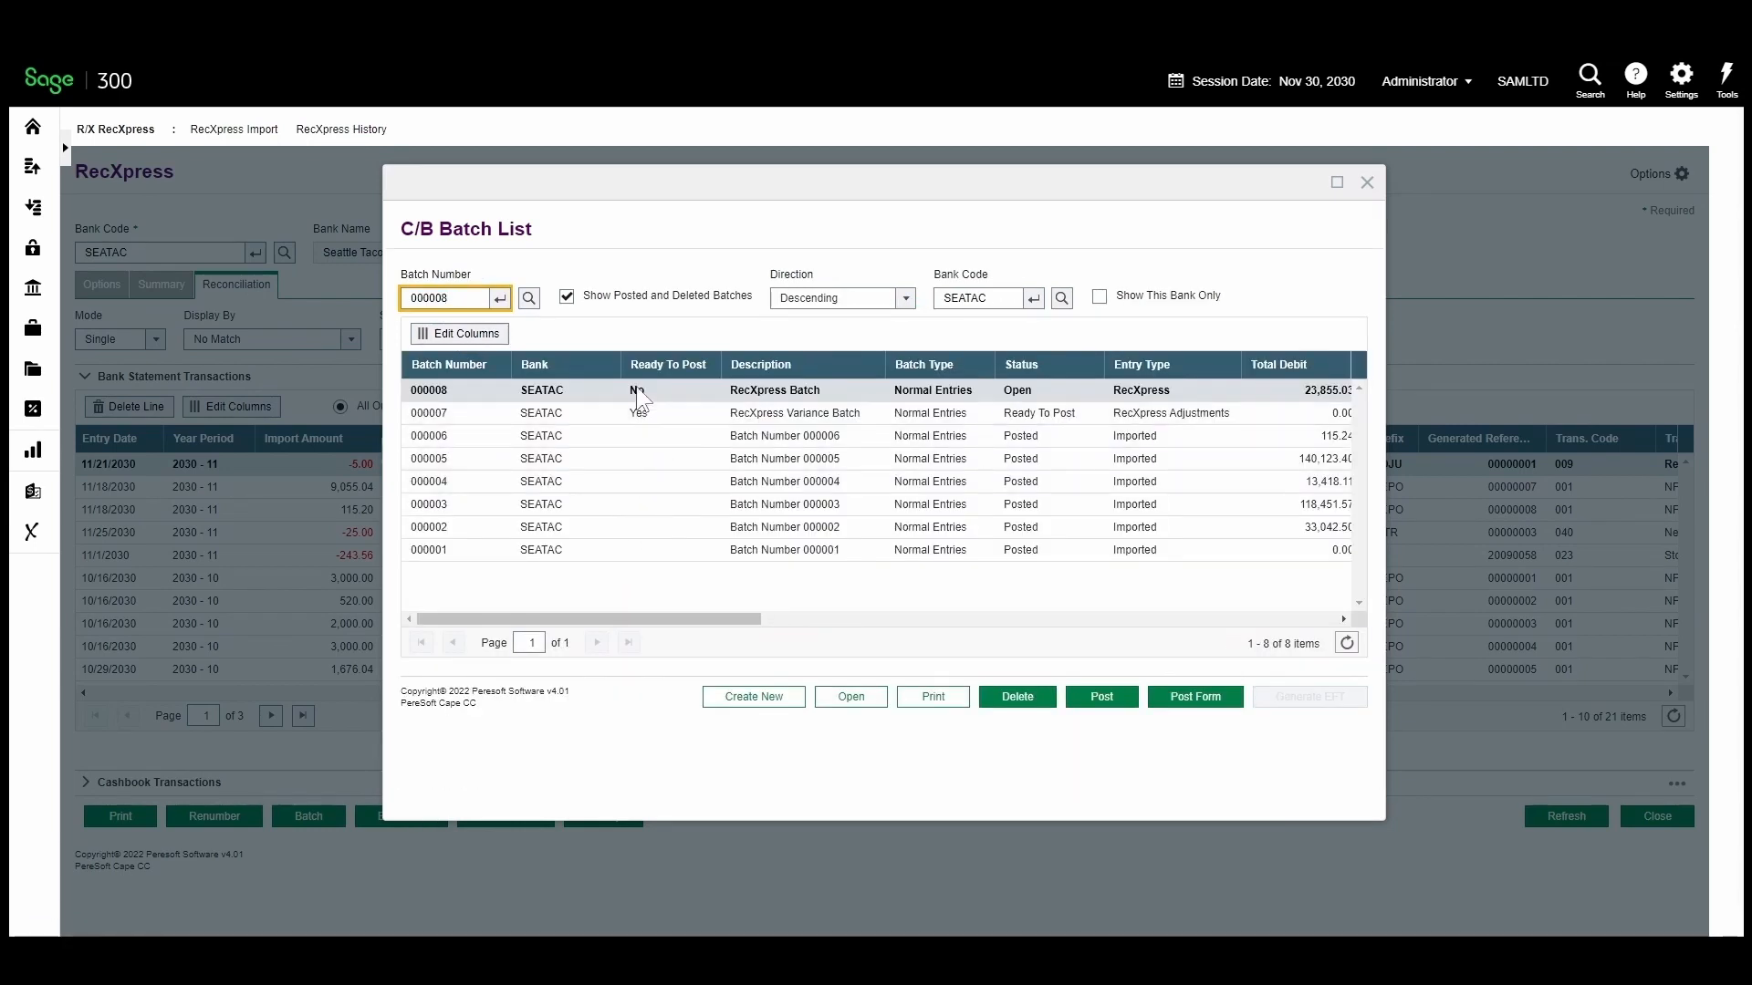
{"action": "left_click", "coordinate": [638, 392]}
{"action": "left_click", "coordinate": [640, 392]}
{"action": "left_click", "coordinate": [648, 437]}
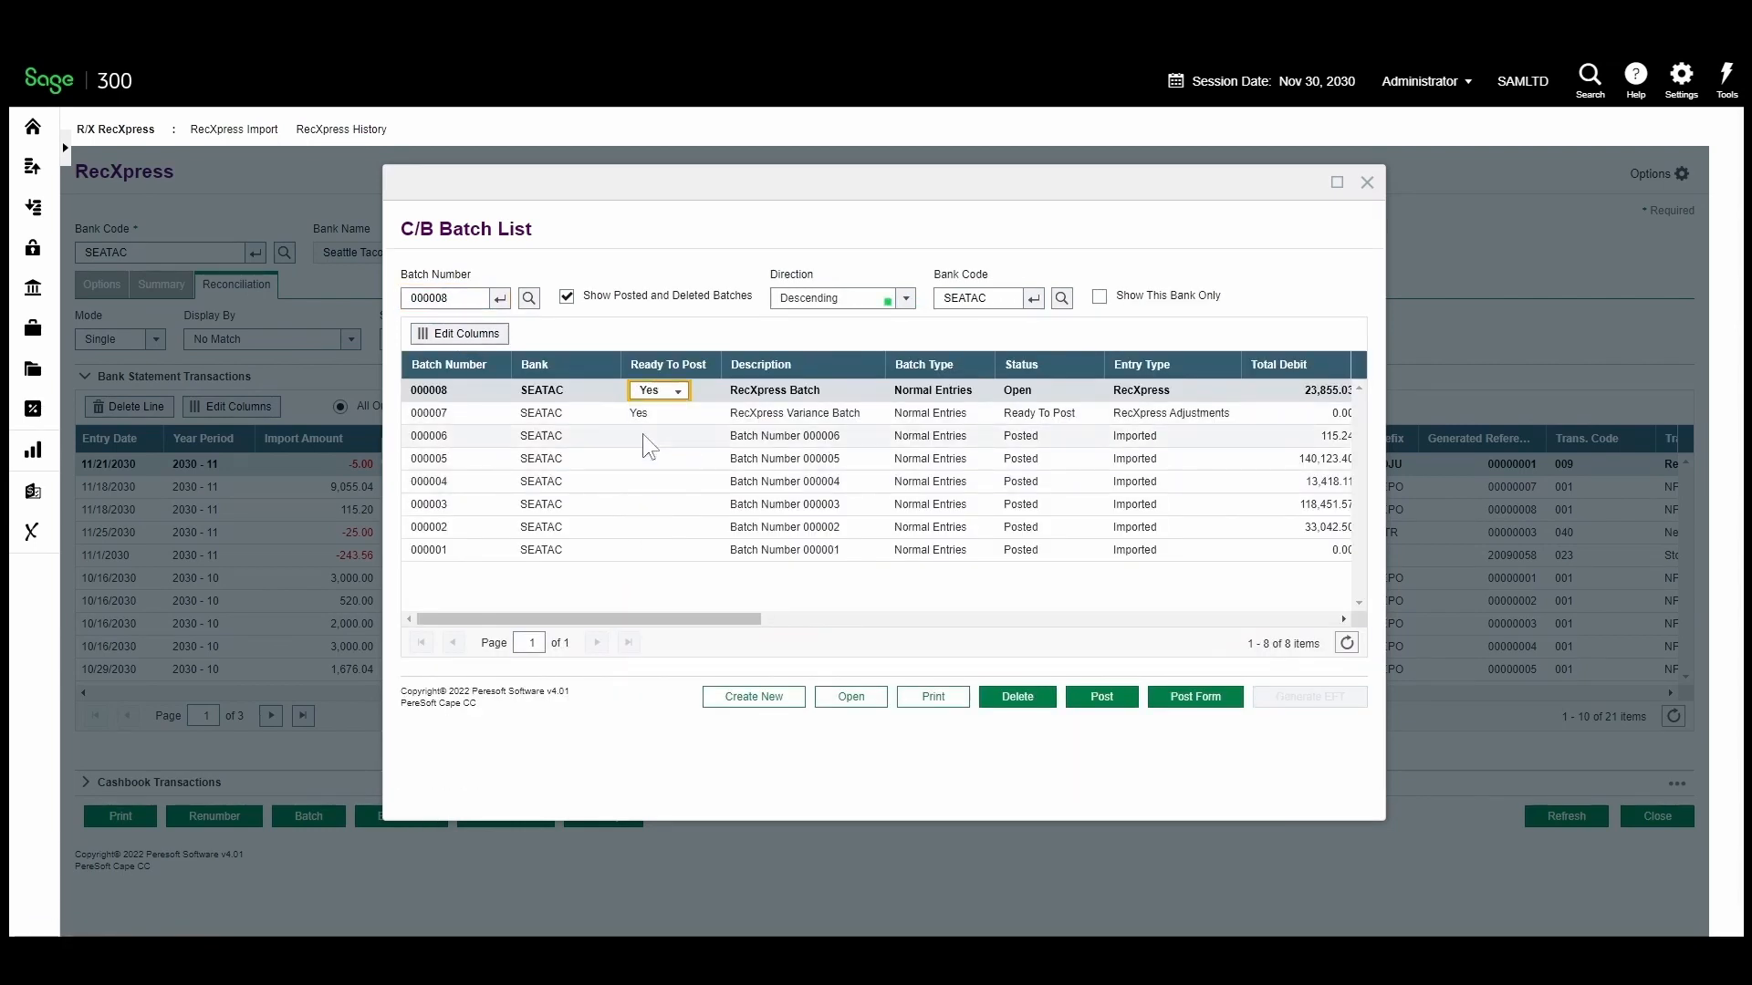
{"action": "left_click", "coordinate": [1168, 698]}
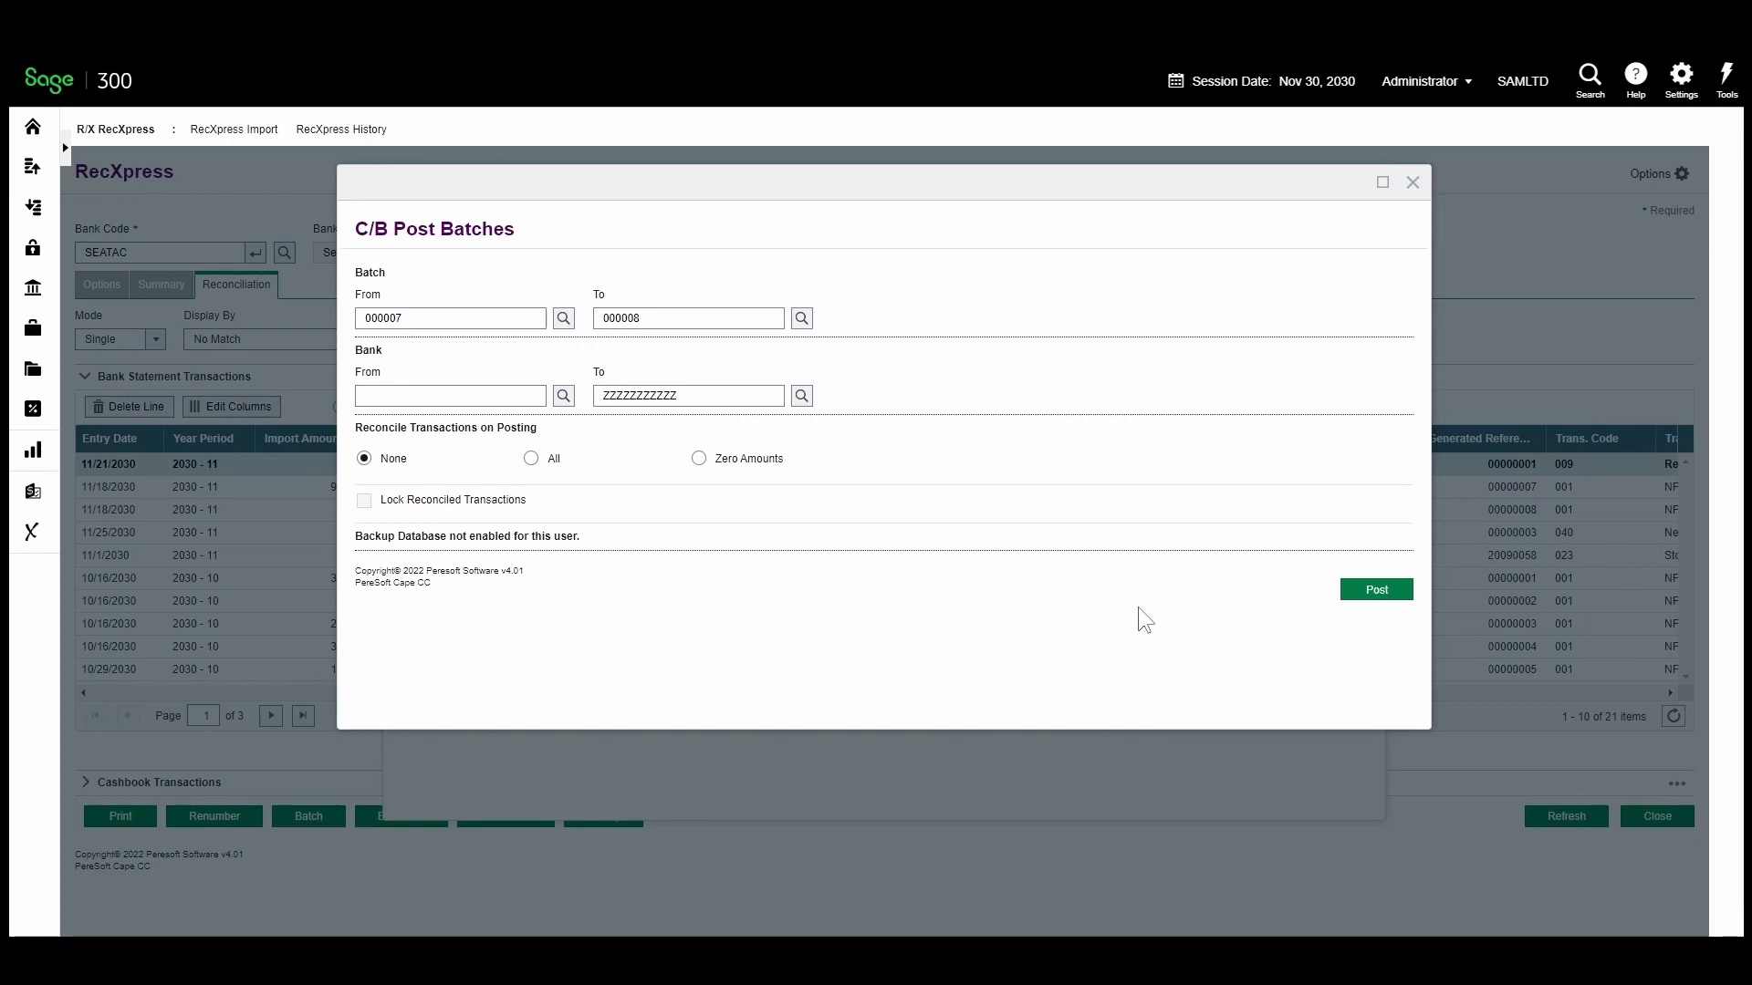
{"action": "left_click", "coordinate": [1359, 594]}
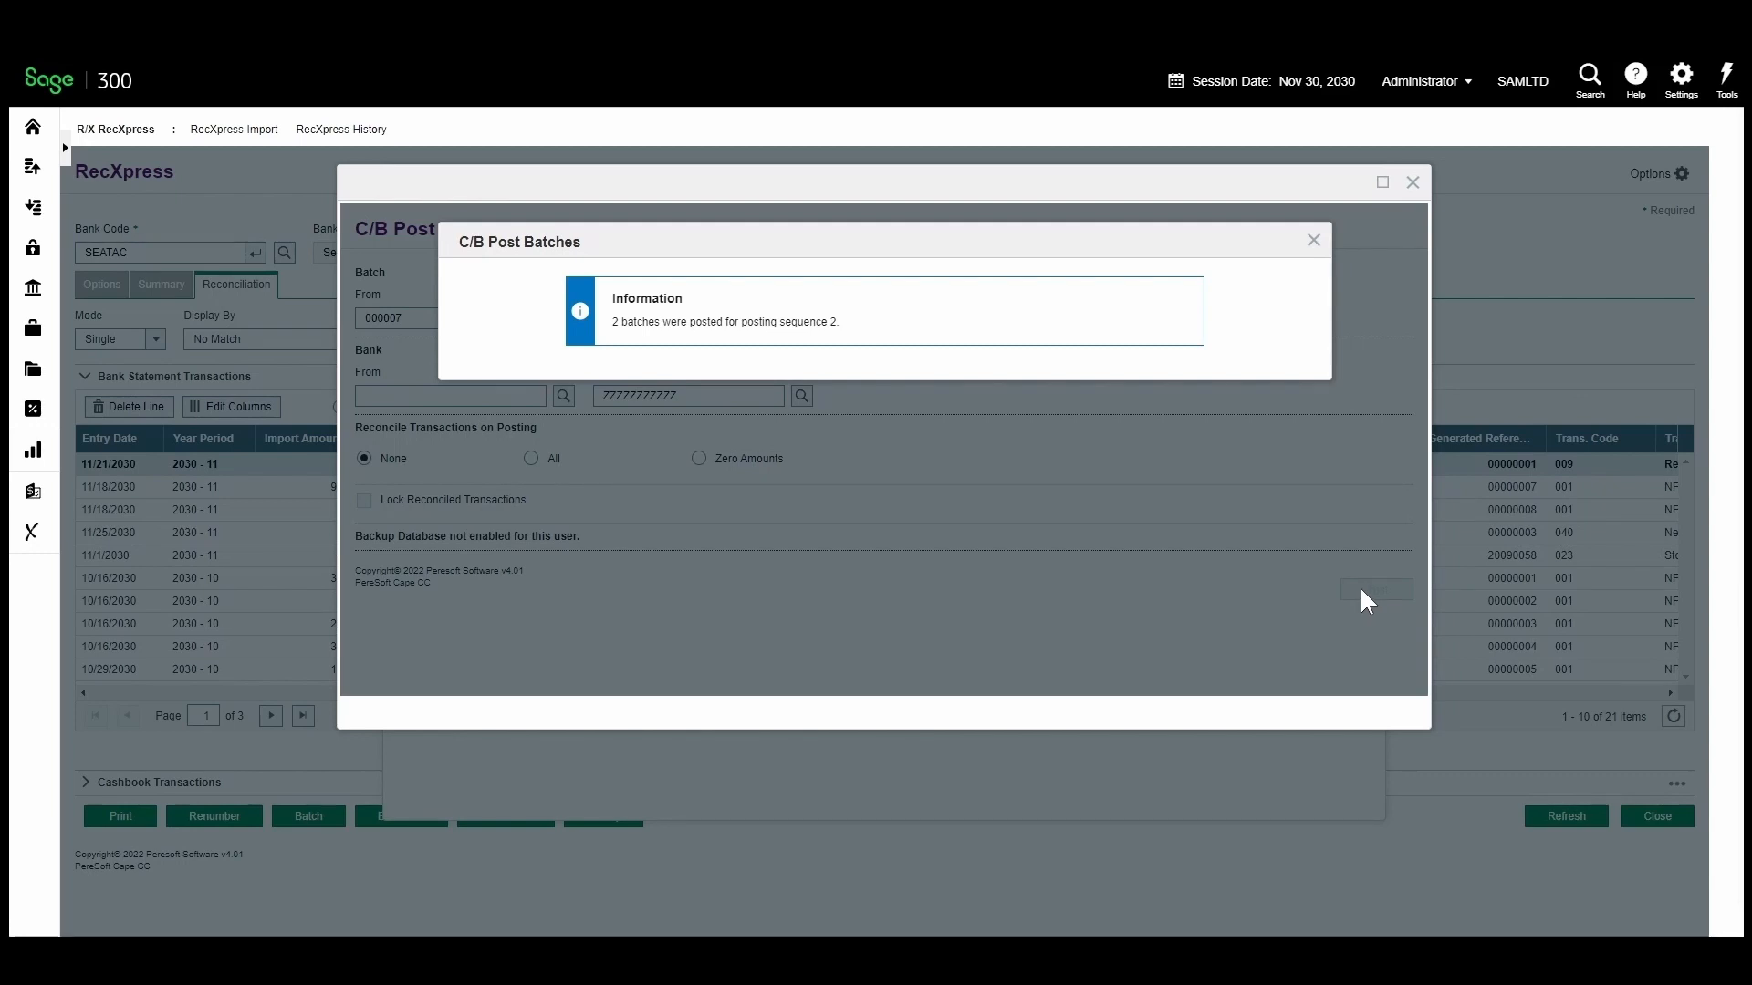
Step: Close the batch posting and batch list windows and post the imported SEATAC reconciliation to the Cashbook and RecXpress History without locking transactions
{"action": "left_click", "coordinate": [1412, 182]}
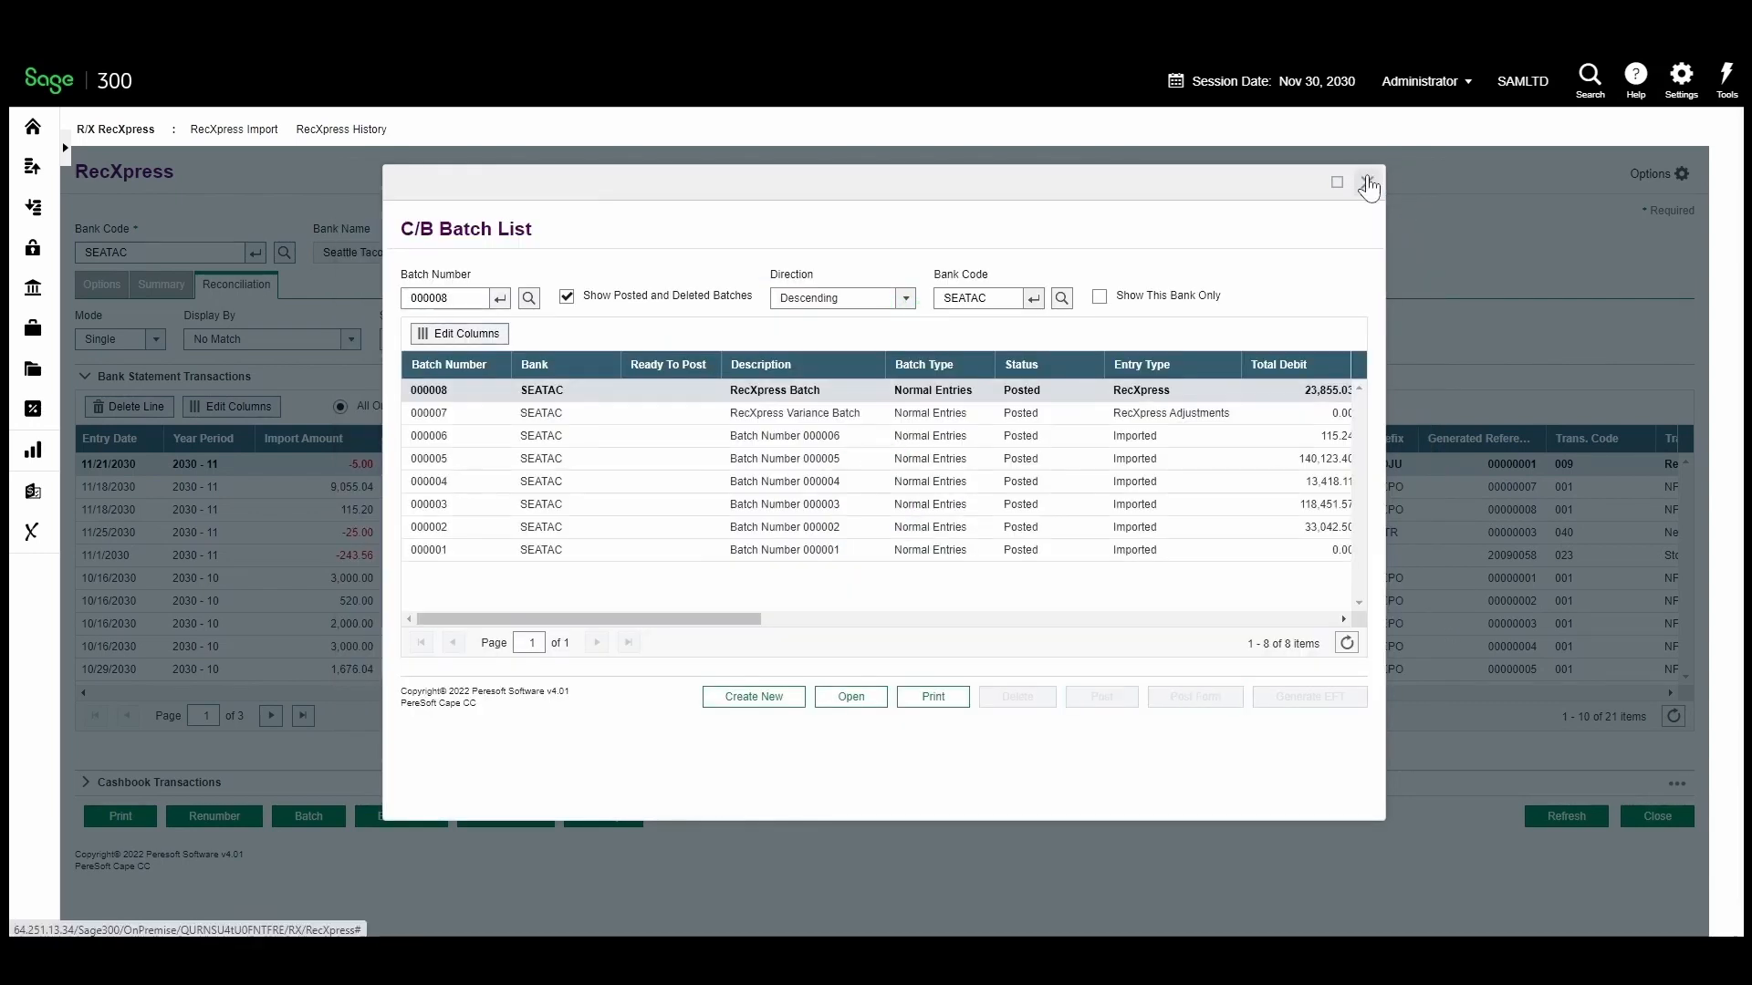
{"action": "left_click", "coordinate": [1366, 179]}
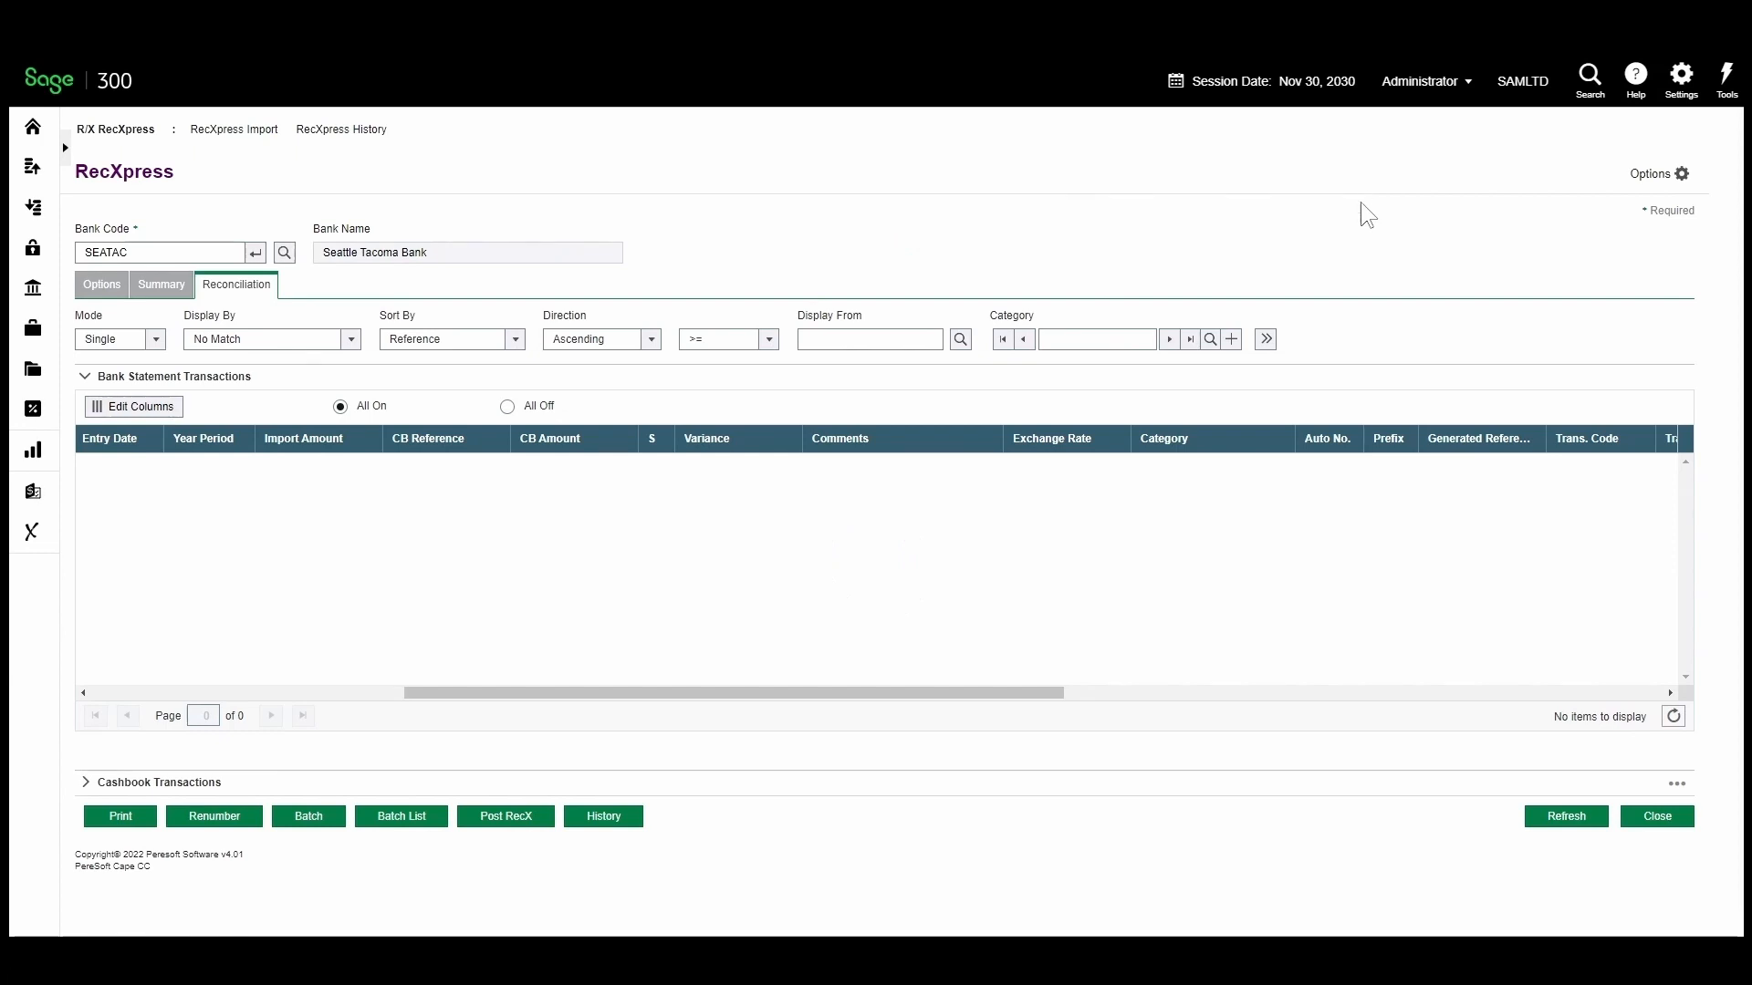
{"action": "left_click", "coordinate": [527, 824]}
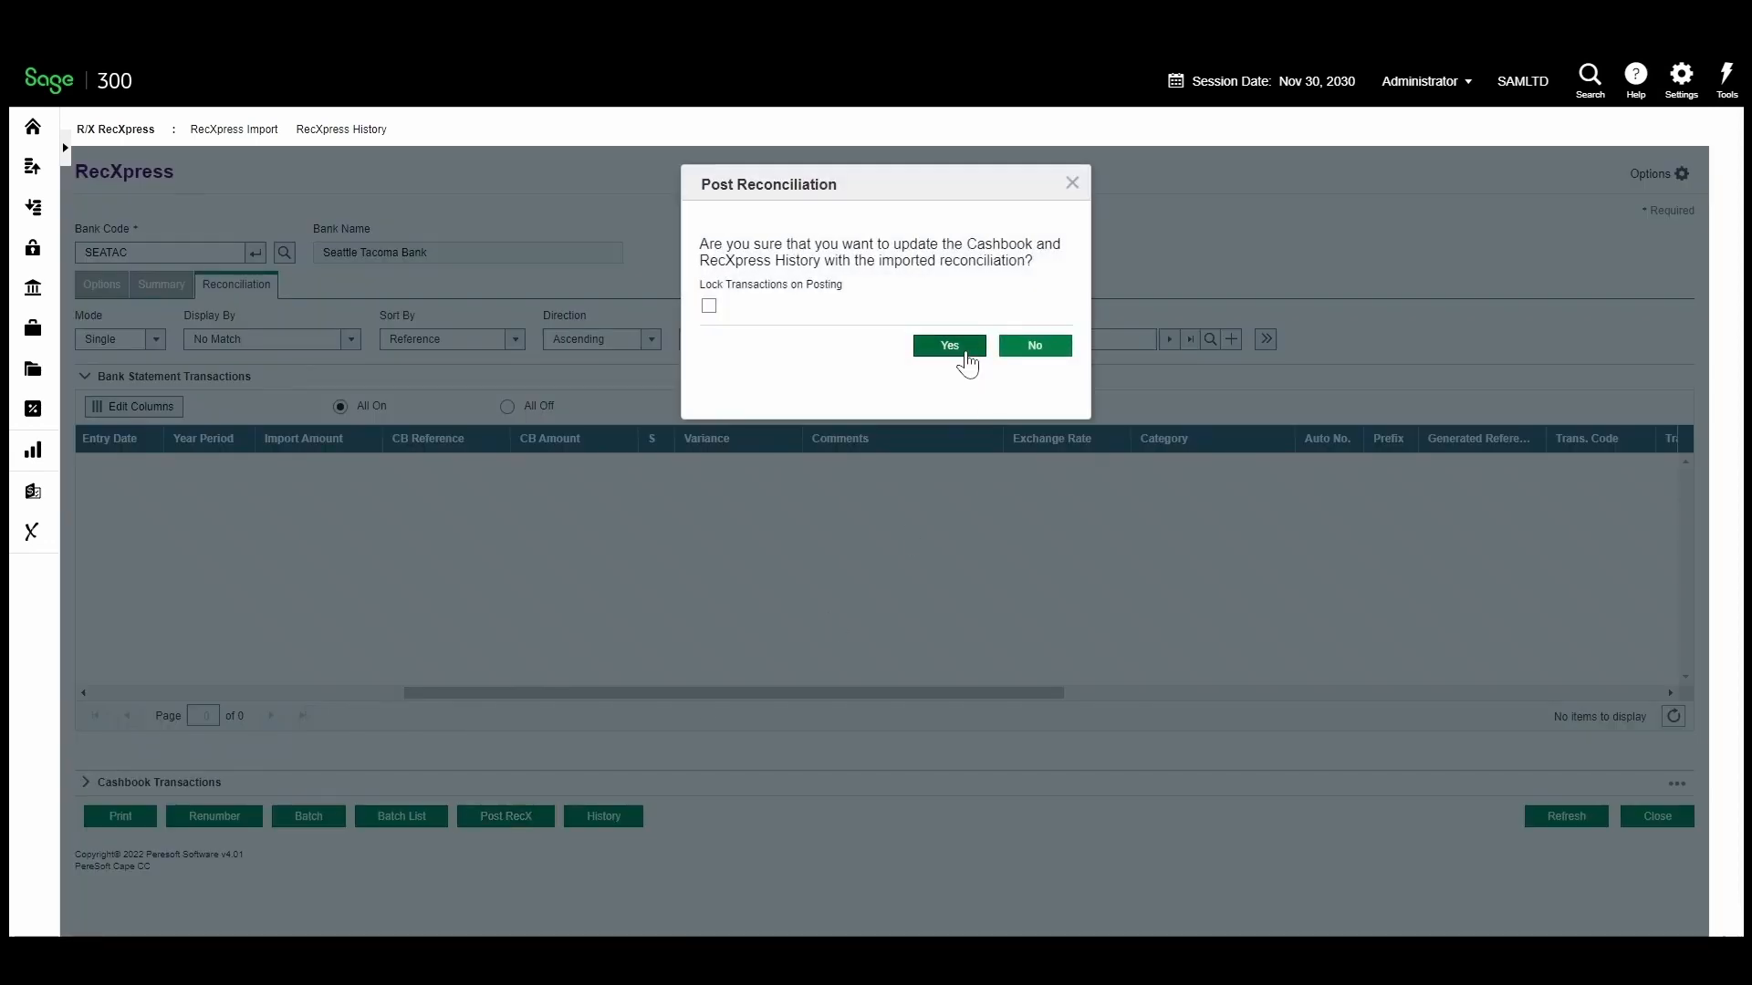
{"action": "left_click", "coordinate": [967, 365]}
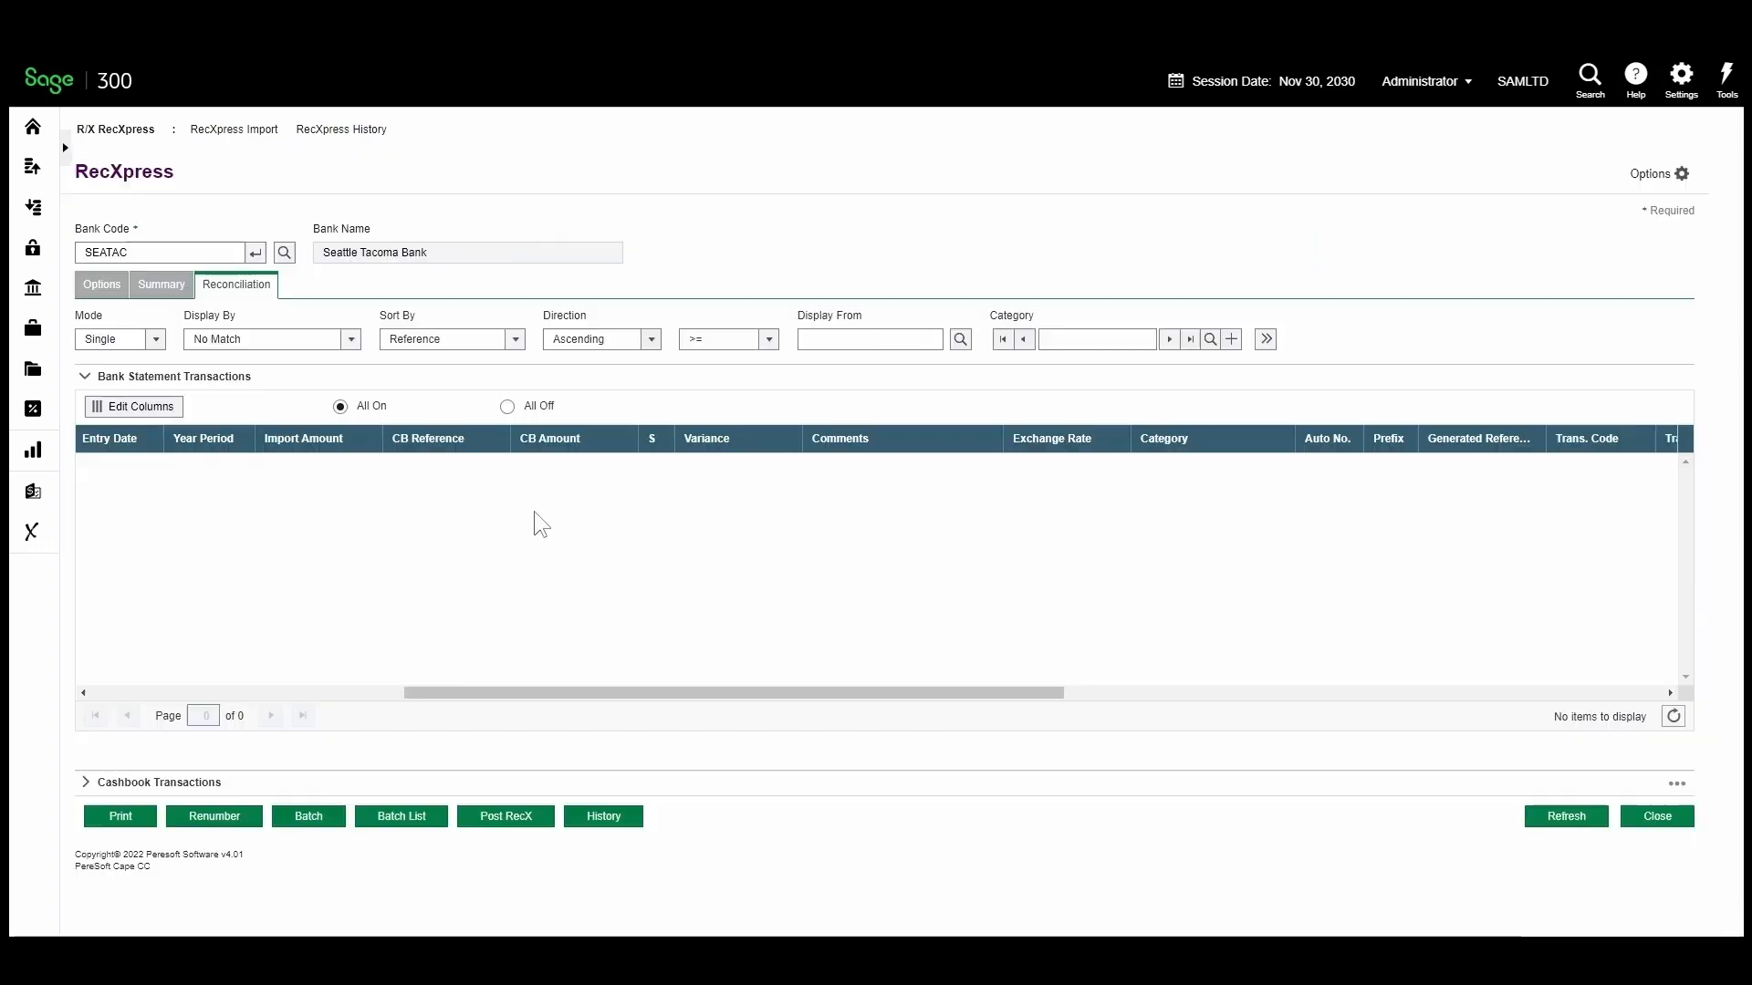
Step: Open the Cashbook bank reconciliation for SEATAC and check the status of its transactions
{"action": "left_click", "coordinate": [33, 493]}
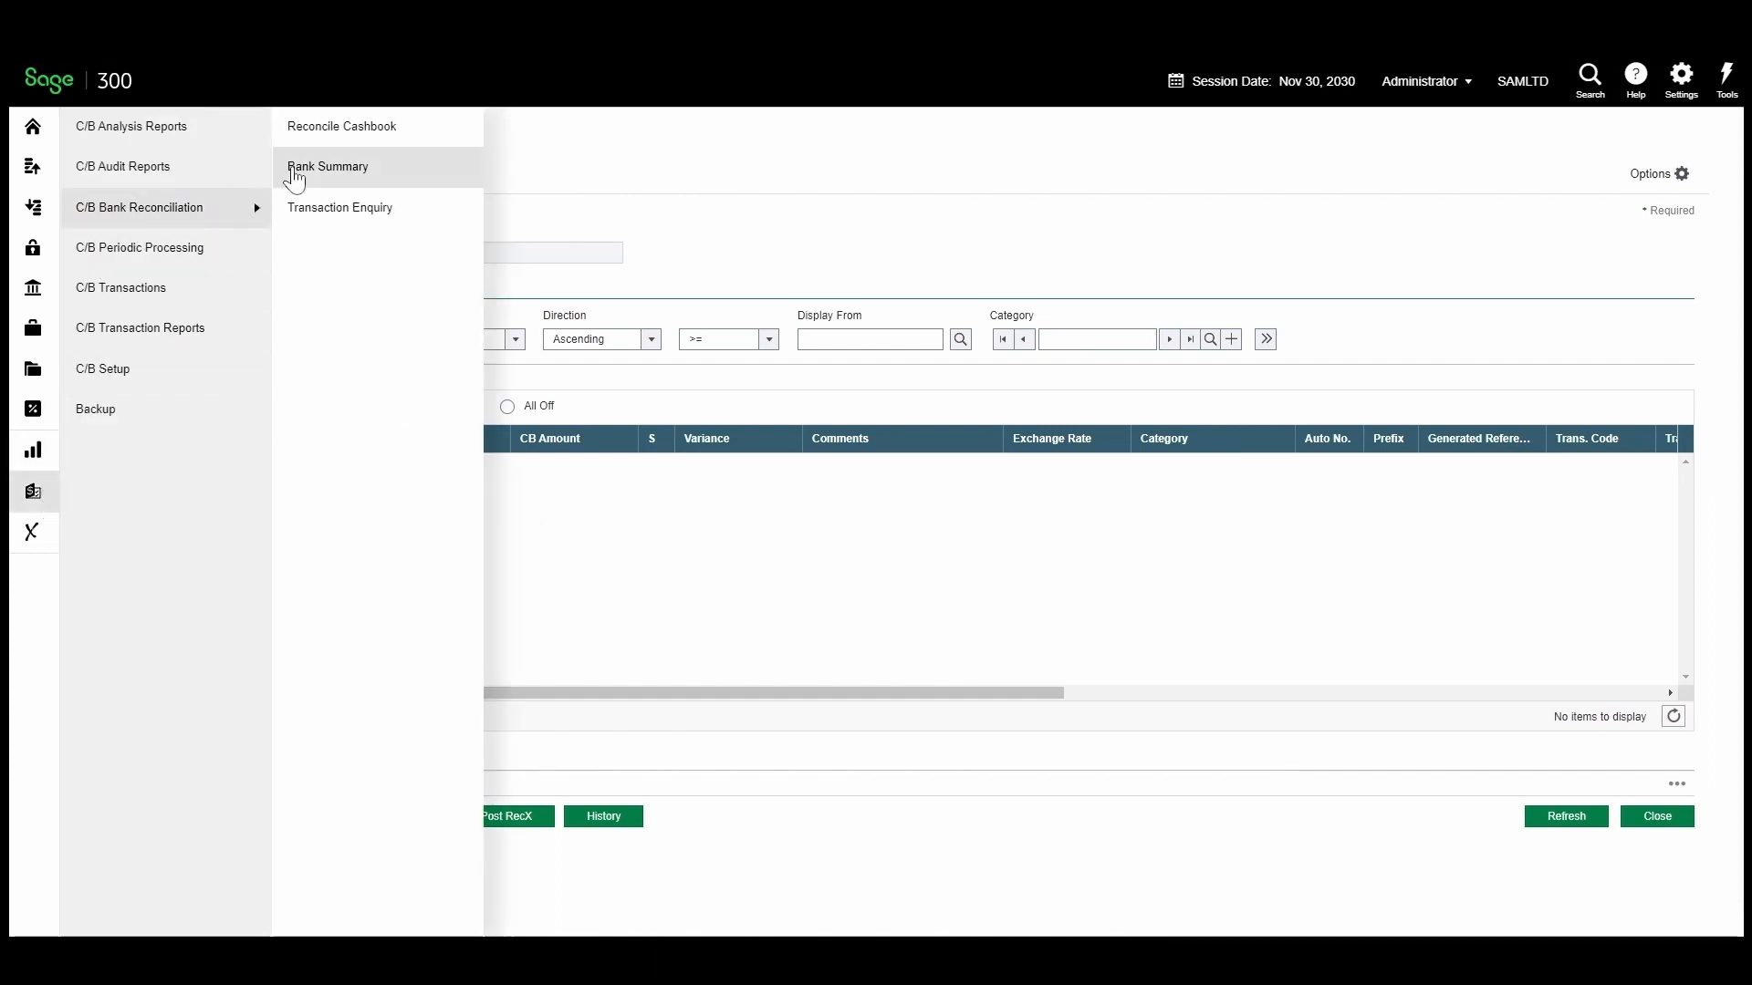
{"action": "left_click", "coordinate": [337, 135]}
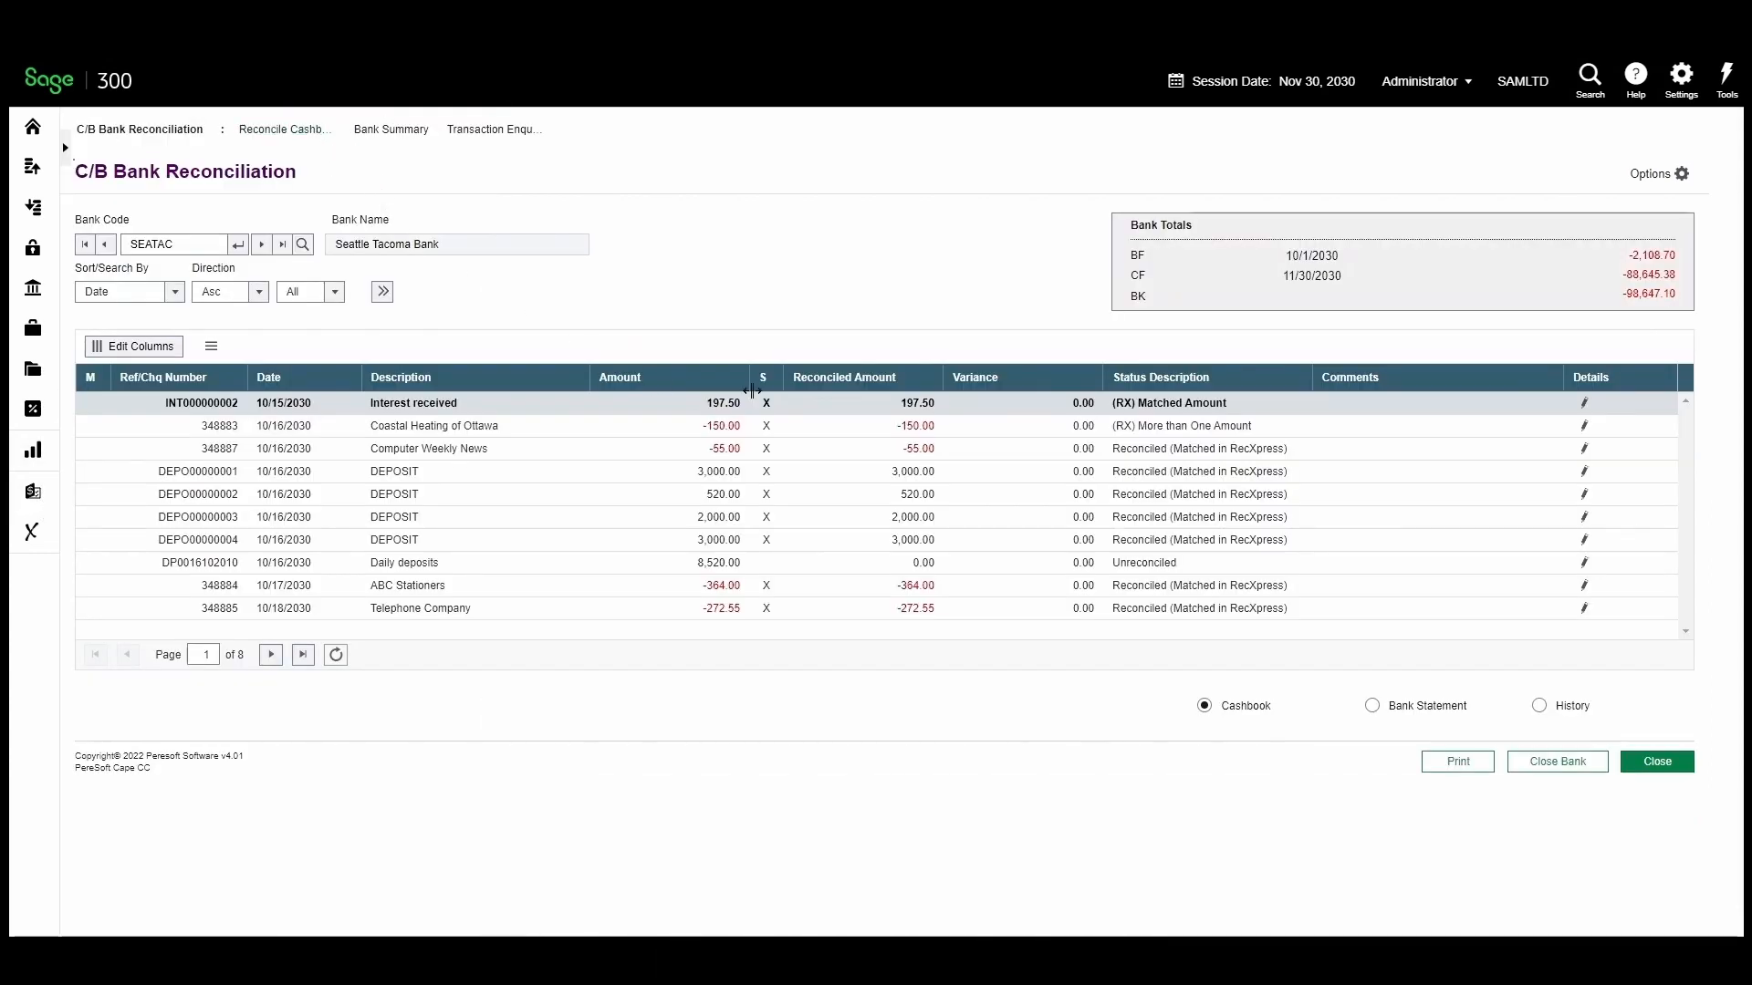